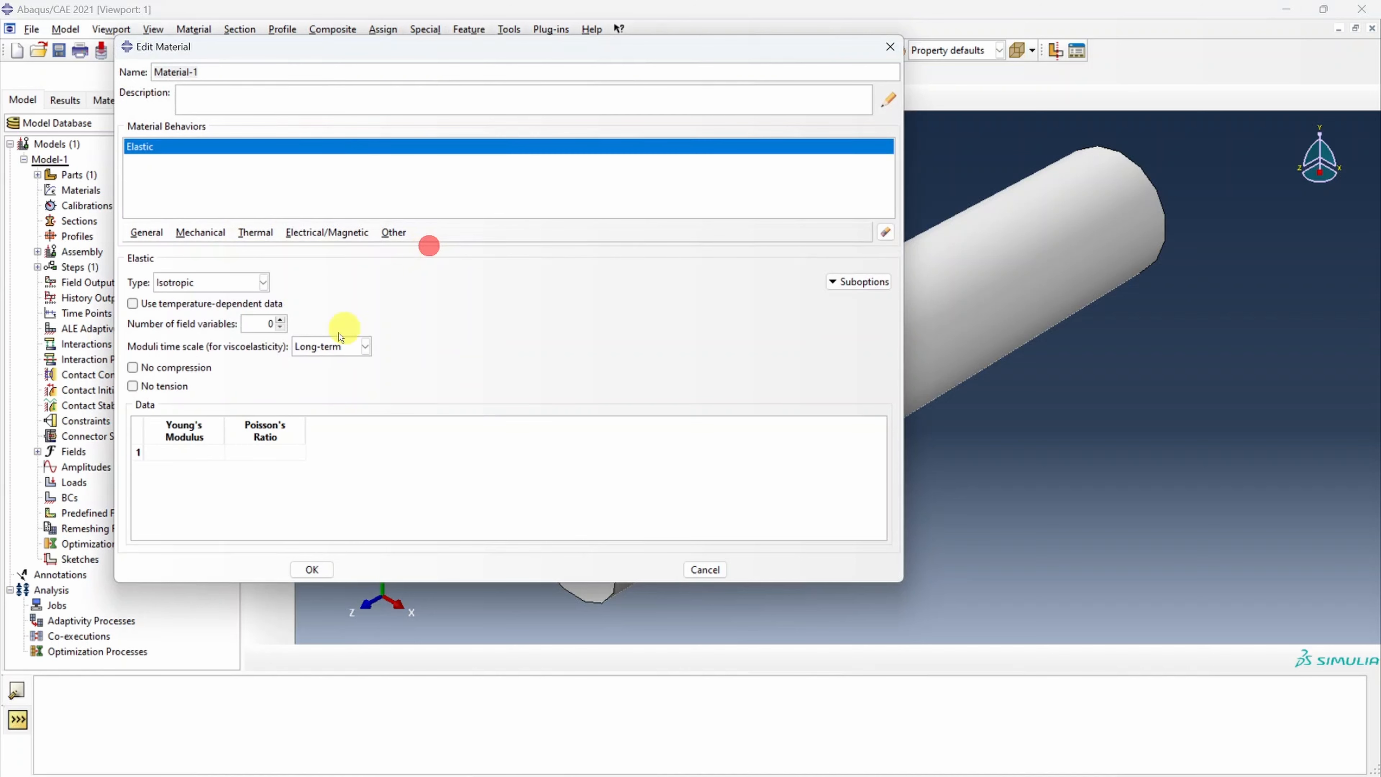
Step: Define Material-1's isotropic elasticity with a Young's modulus of 120000 and a Poisson's ratio
left_click(203, 449)
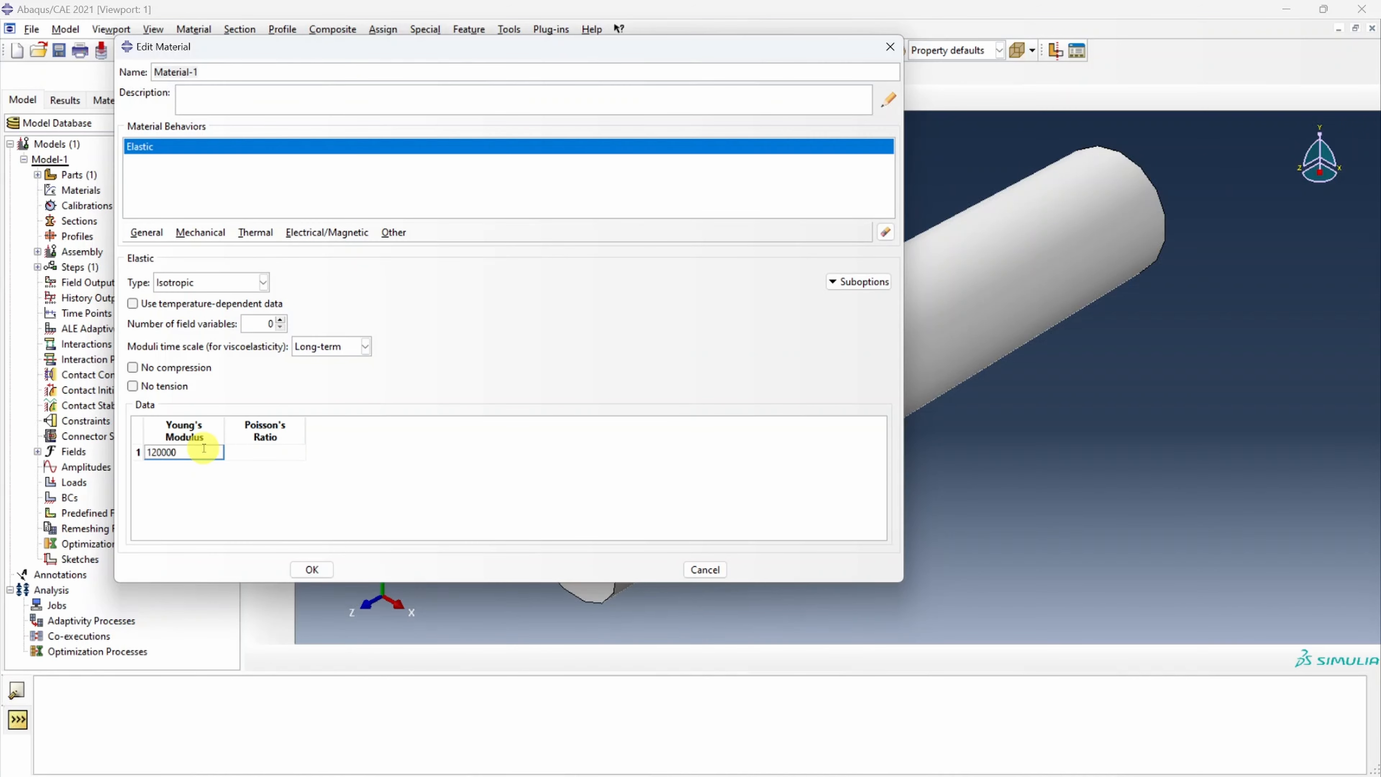
left_click(230, 454)
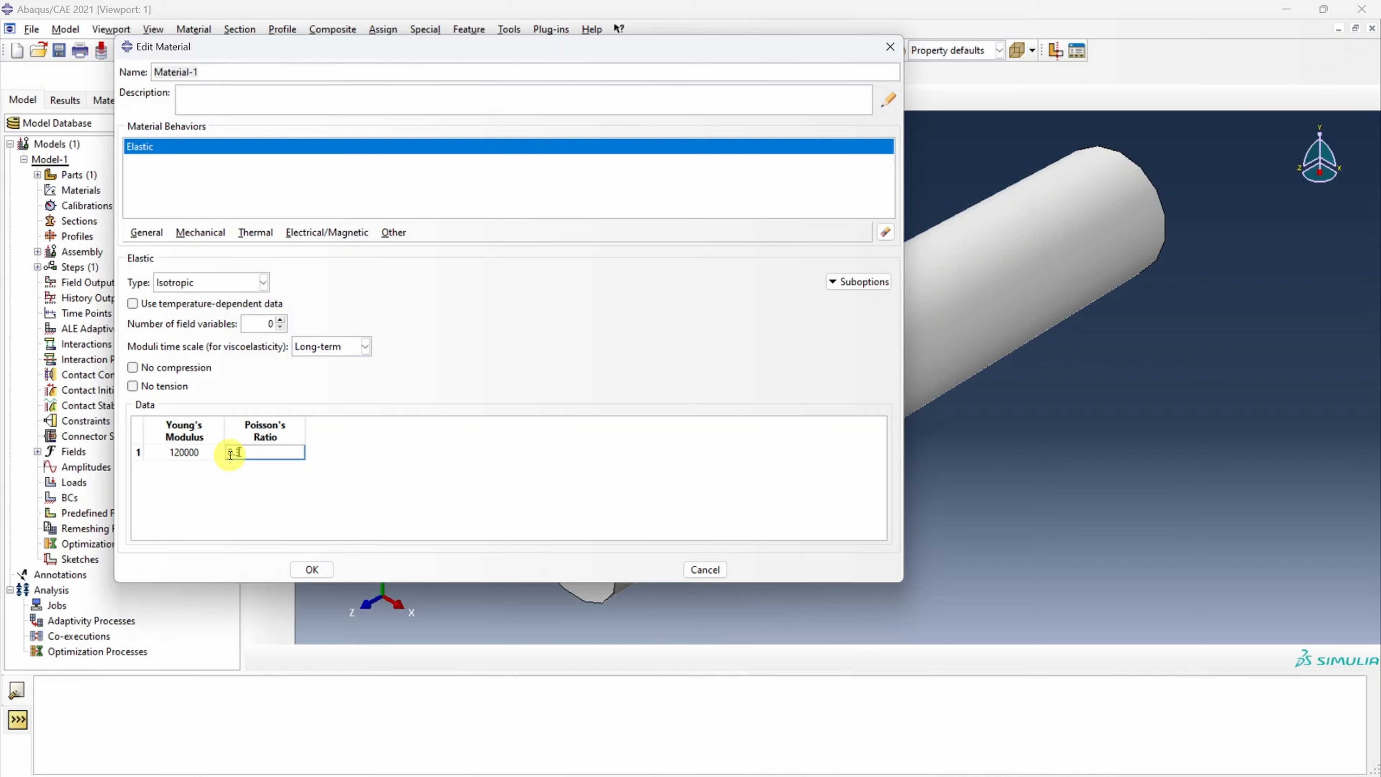
left_click(313, 568)
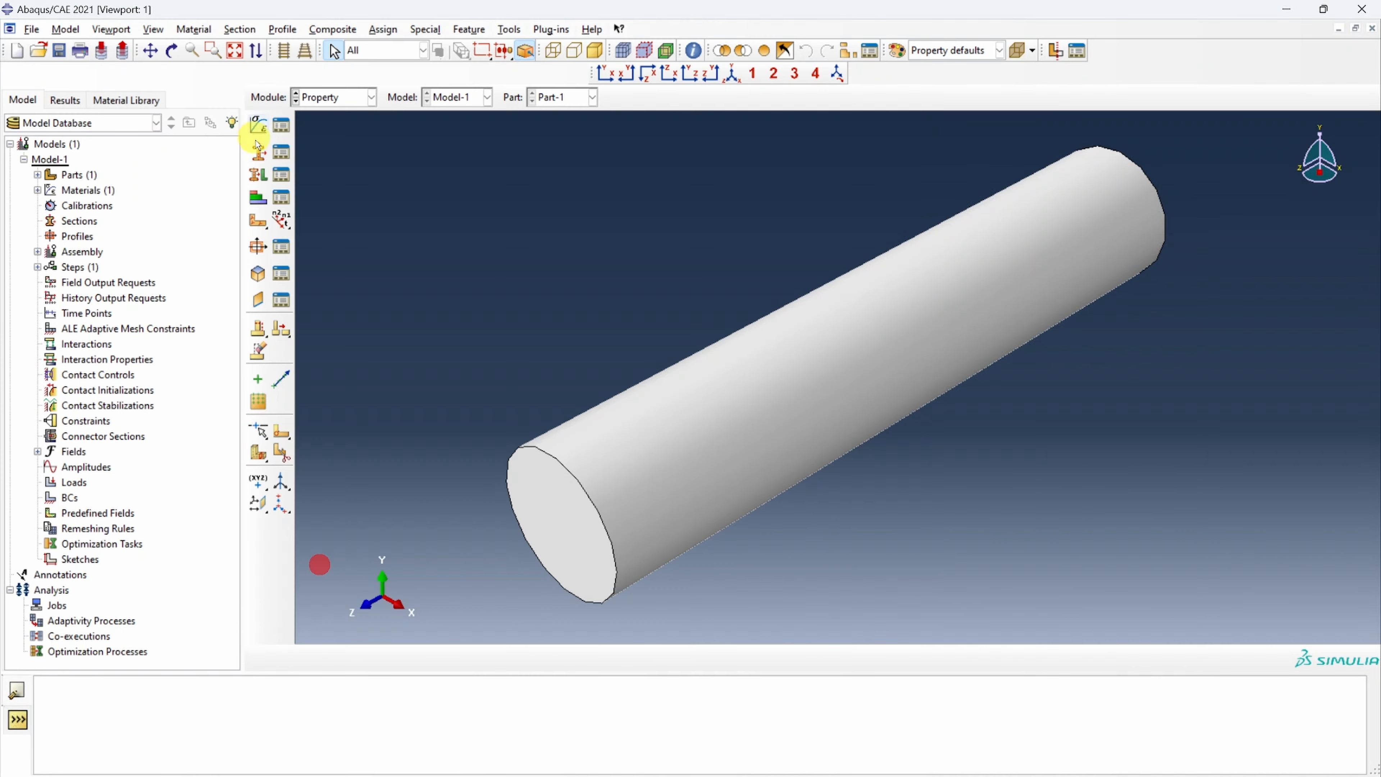
Step: Create the homogeneous solid section Section-1 using Material-1, leaving plane stress/strain thickness off
left_click(258, 154)
left_click(458, 419)
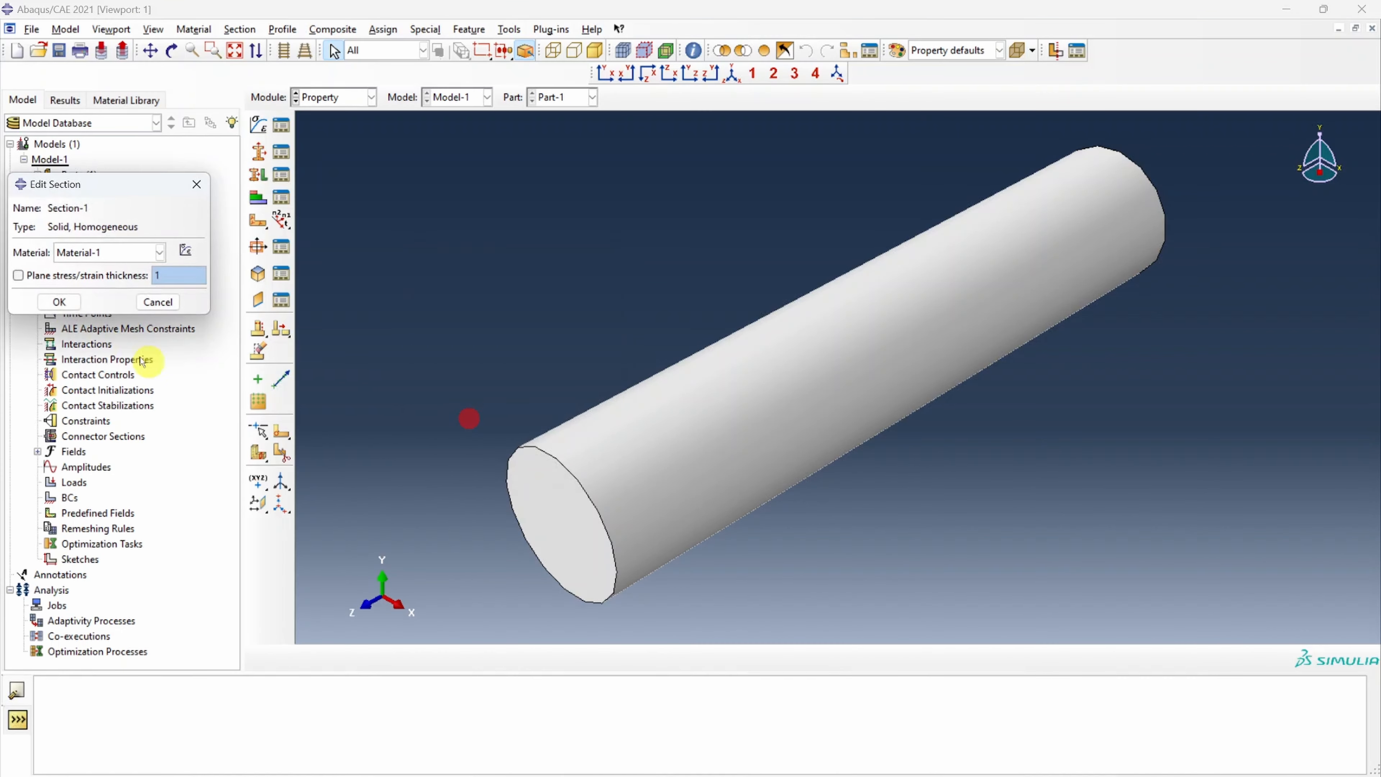
left_click(60, 301)
Step: Assign Section-1 to the whole cylinder, creating the region set Set-1
left_click(258, 174)
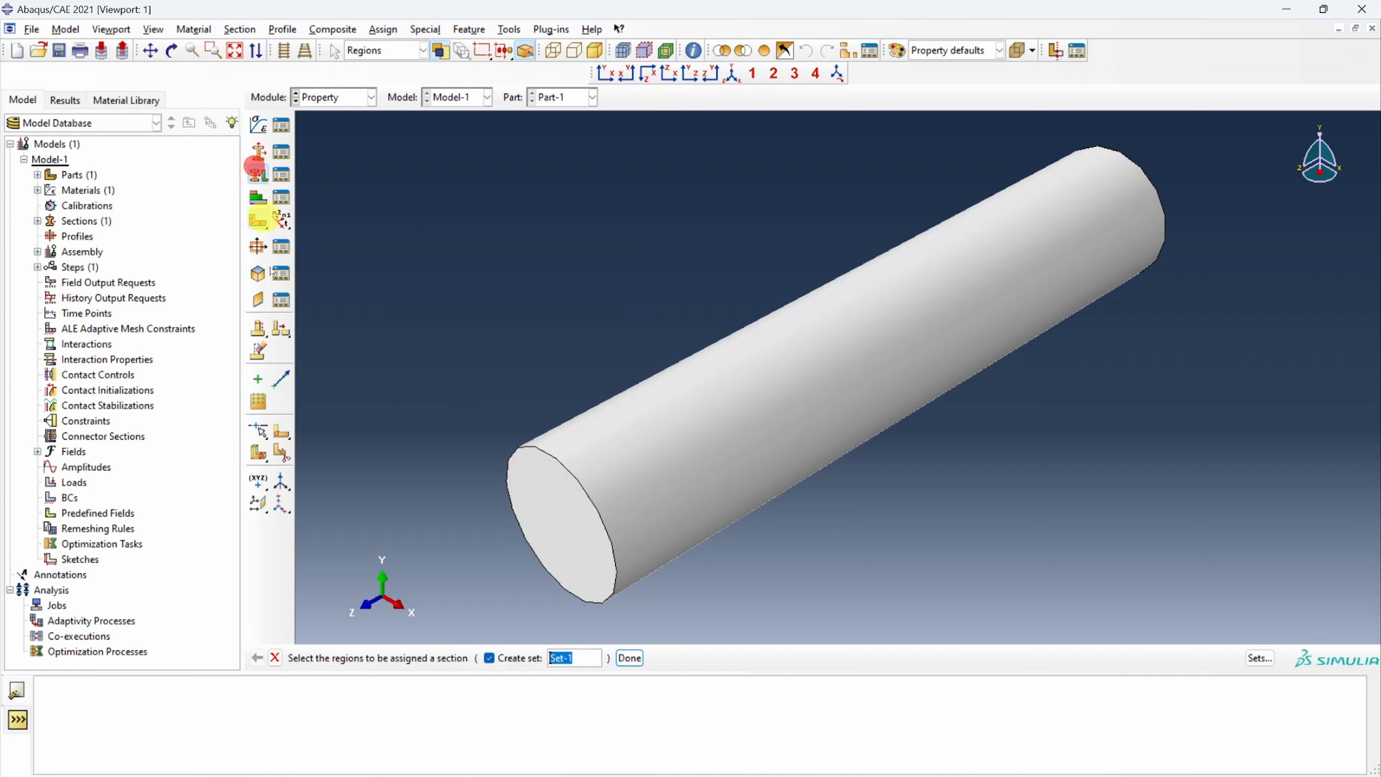
left_click(653, 506)
left_click(629, 658)
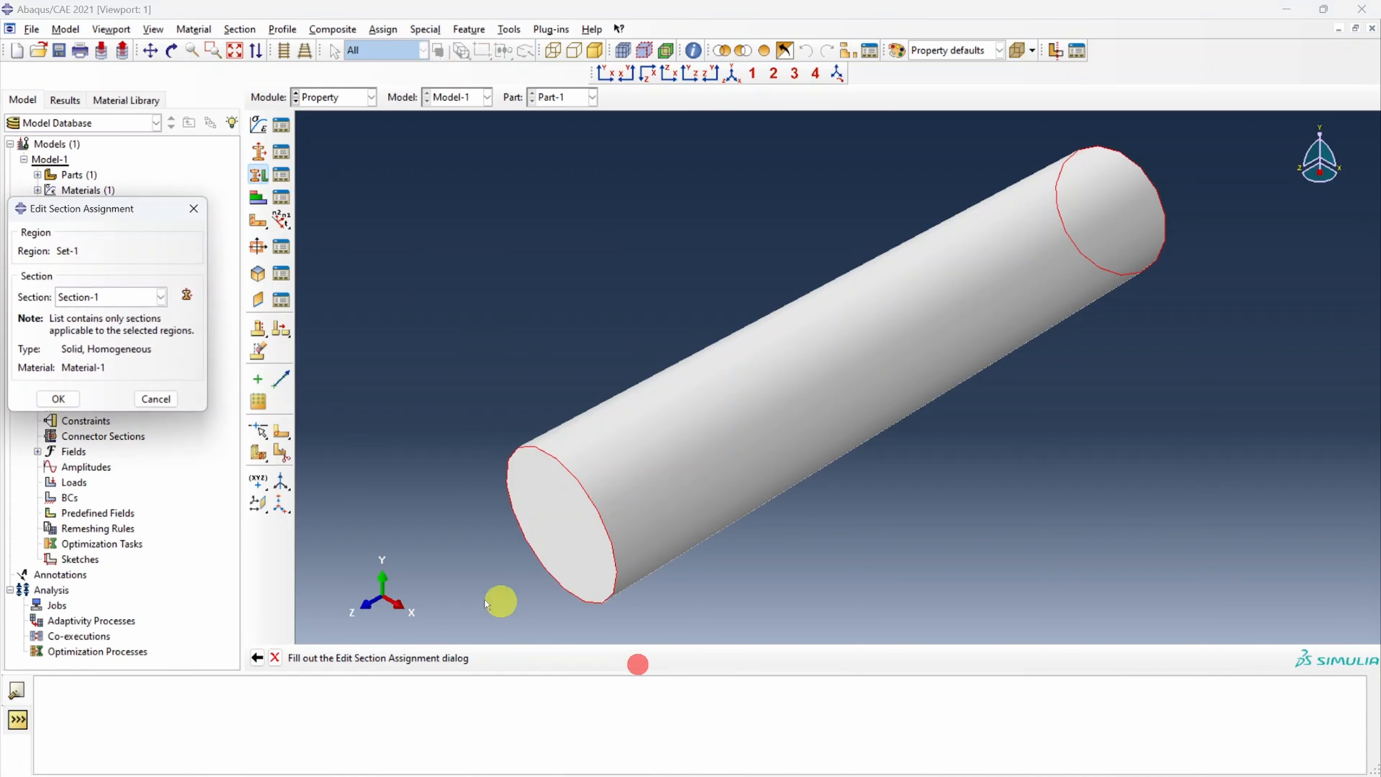
left_click(50, 392)
Step: Create a dependent instance of Part-1 in the Assembly module
left_click(340, 97)
left_click(329, 140)
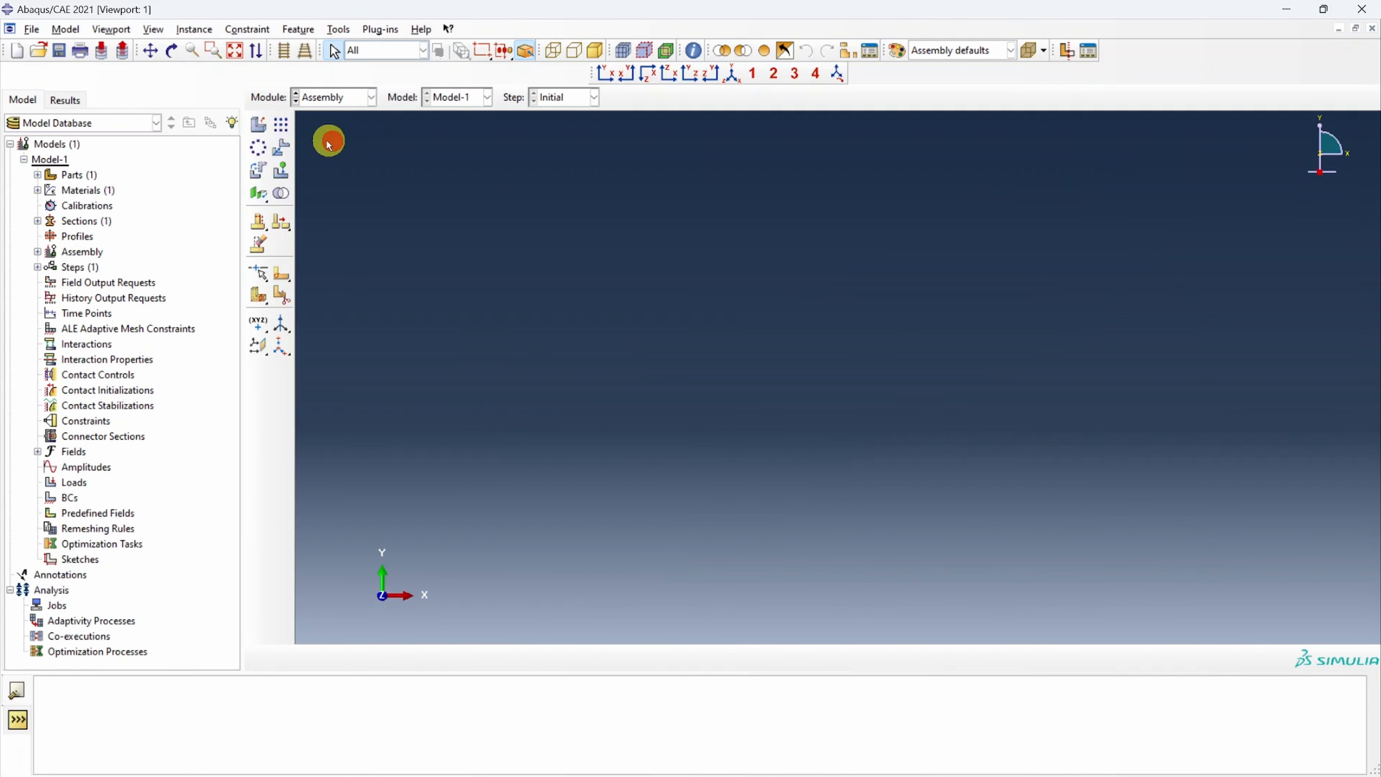
left_click(256, 127)
left_click(52, 527)
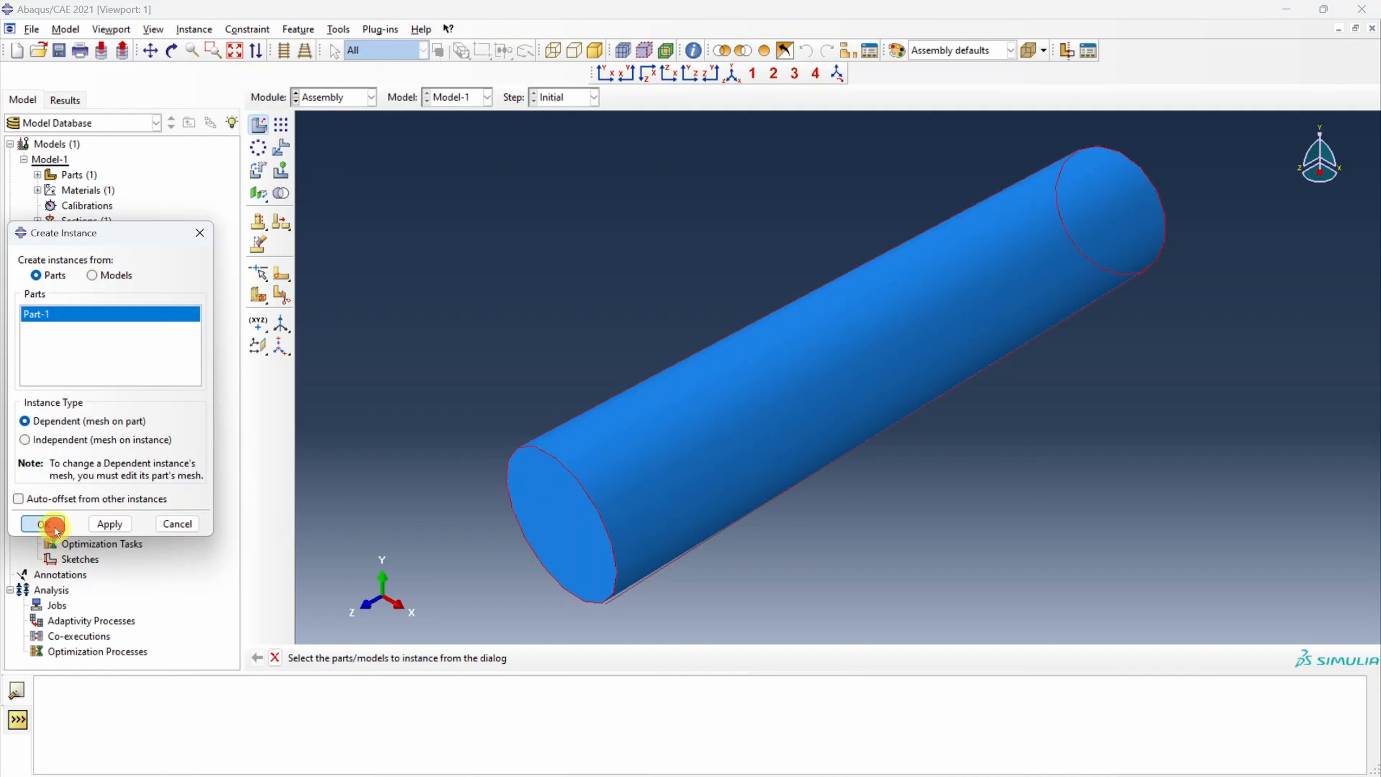
Step: Create the Static, General analysis step Step-1 after Initial with a time period of 1 and Nlgeom off
left_click(333, 97)
left_click(315, 161)
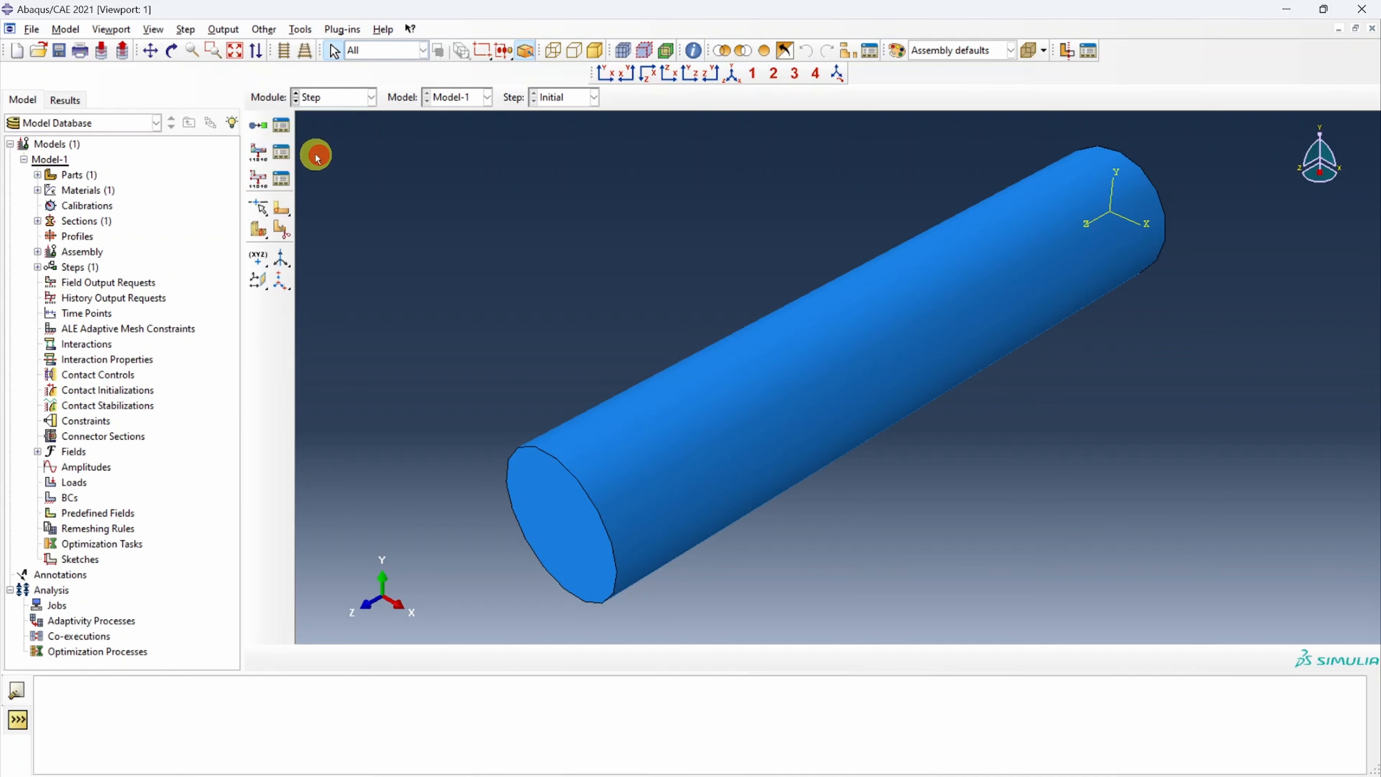
left_click(259, 126)
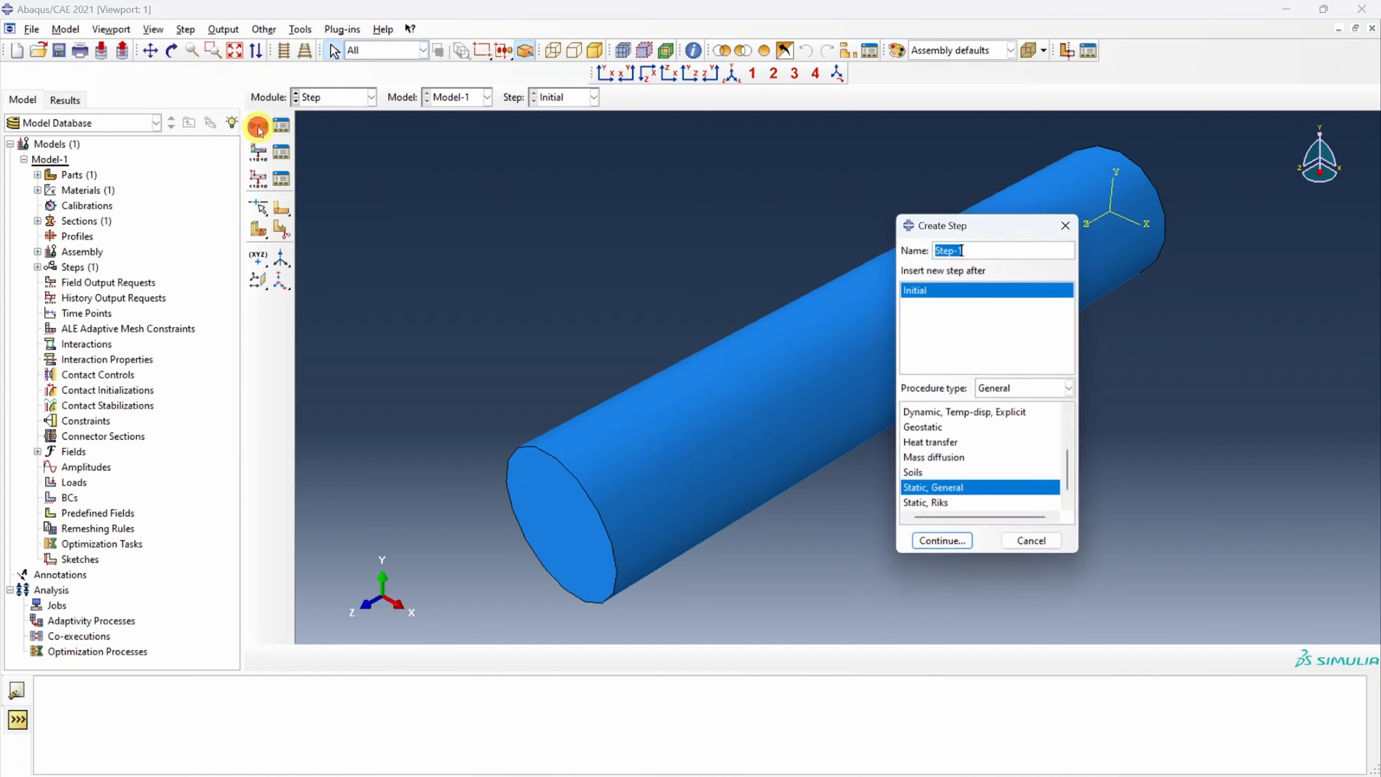
left_click(950, 546)
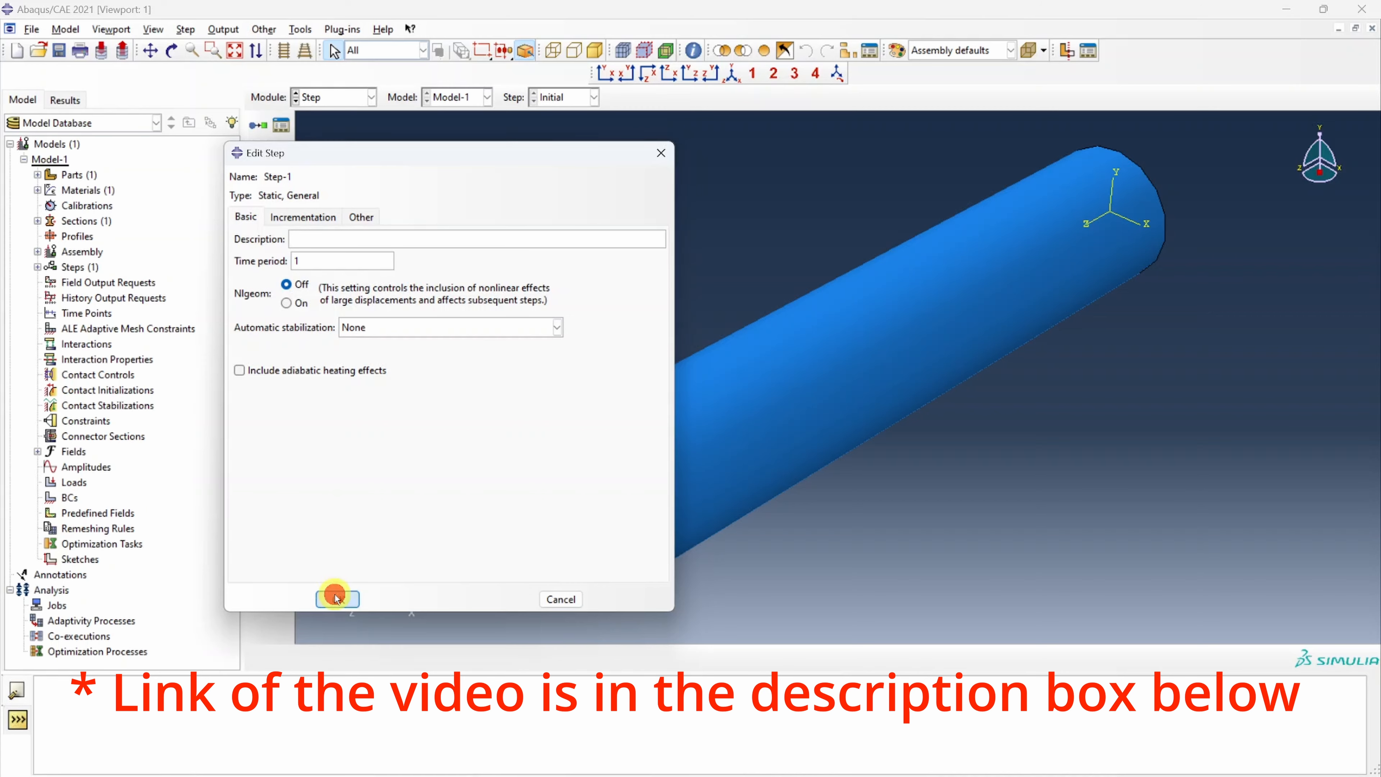
left_click(273, 596)
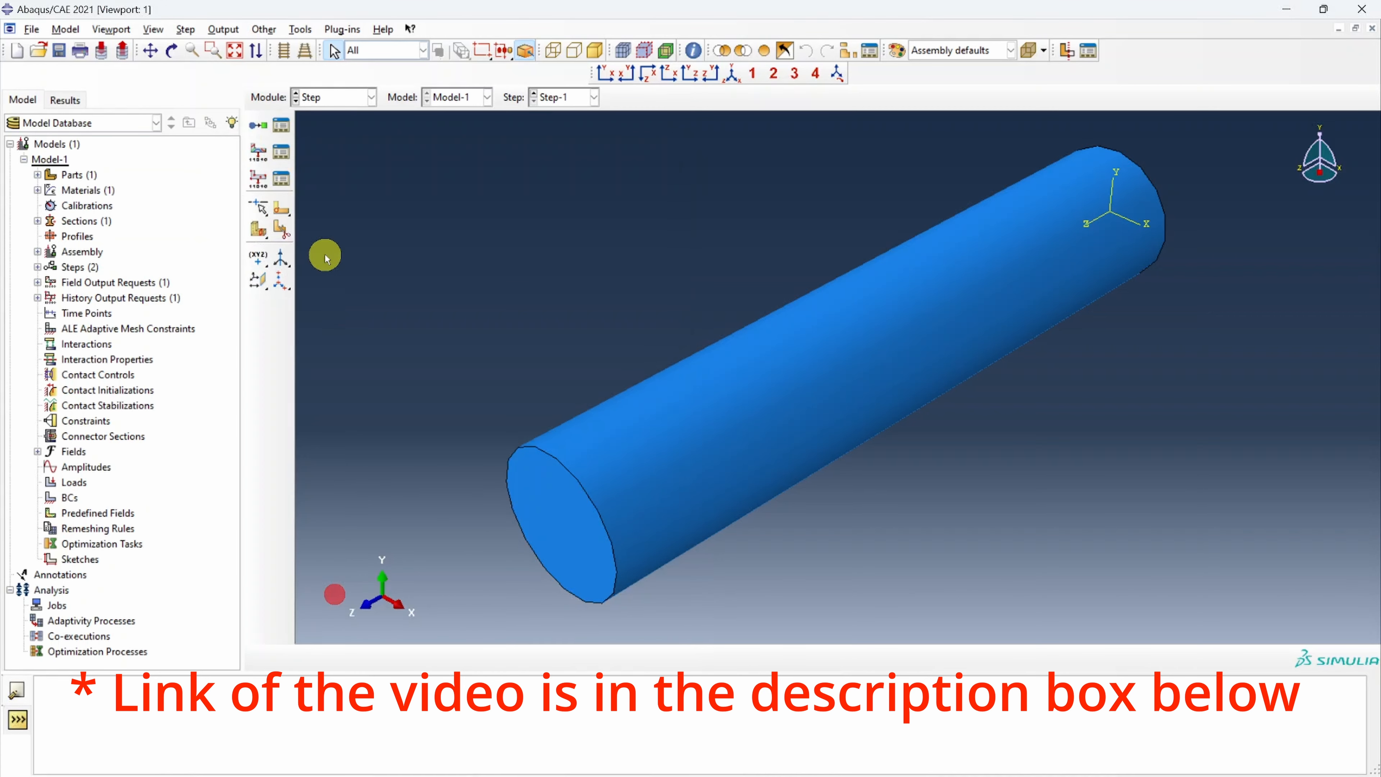
Step: Start a mechanical Displacement/Rotation boundary condition named BC-1 in the Initial step of the Load module
left_click(330, 98)
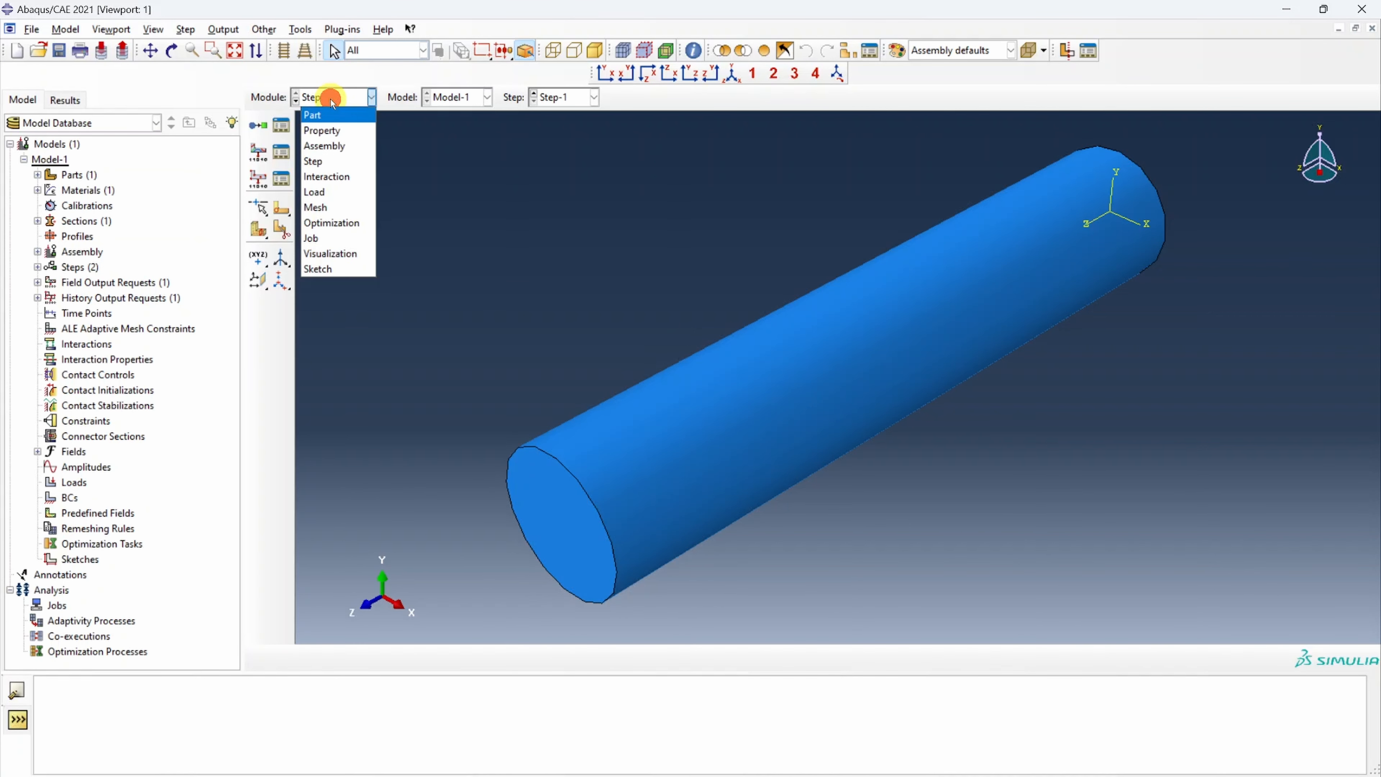
left_click(328, 193)
left_click_drag(684, 518, 740, 287, "ctrl+alt")
left_click_drag(832, 555, 829, 435, "ctrl+alt")
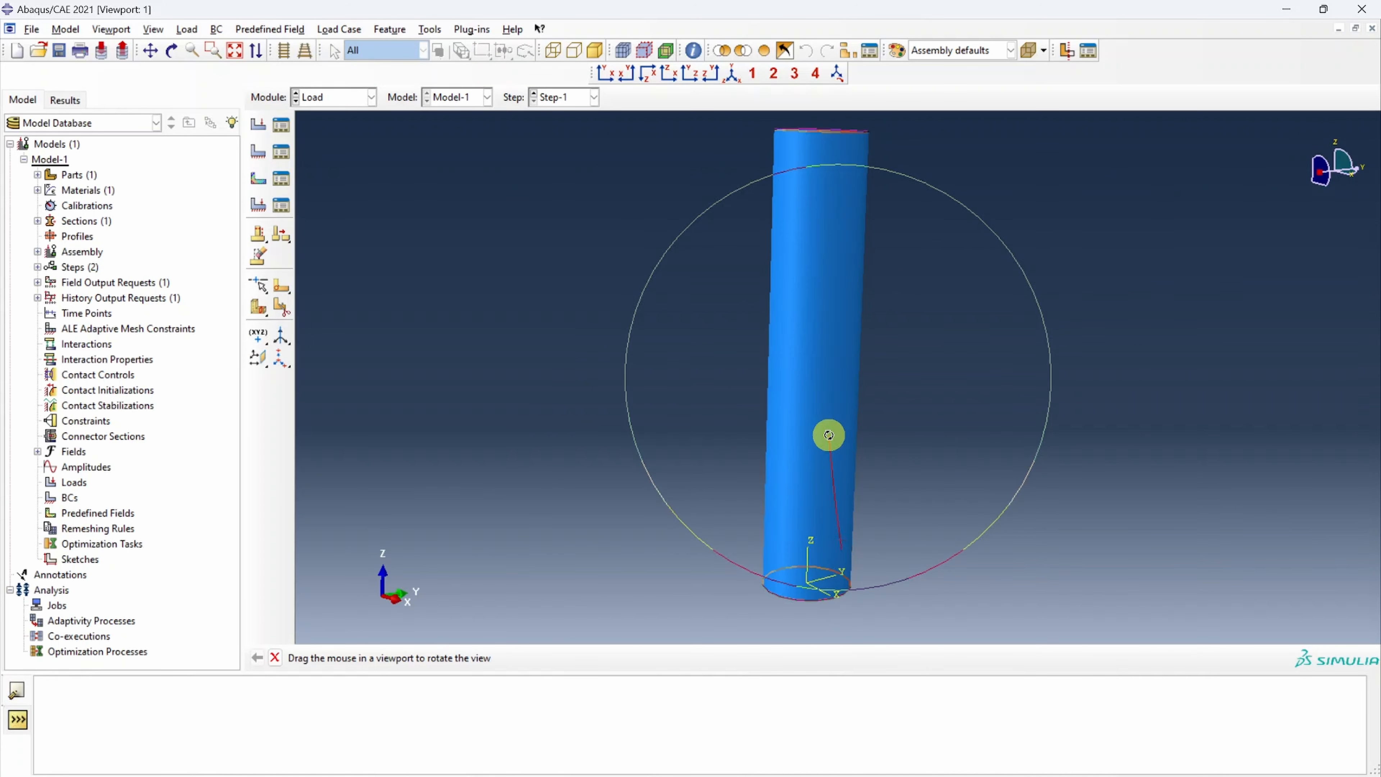
left_click(259, 153)
left_click(71, 355)
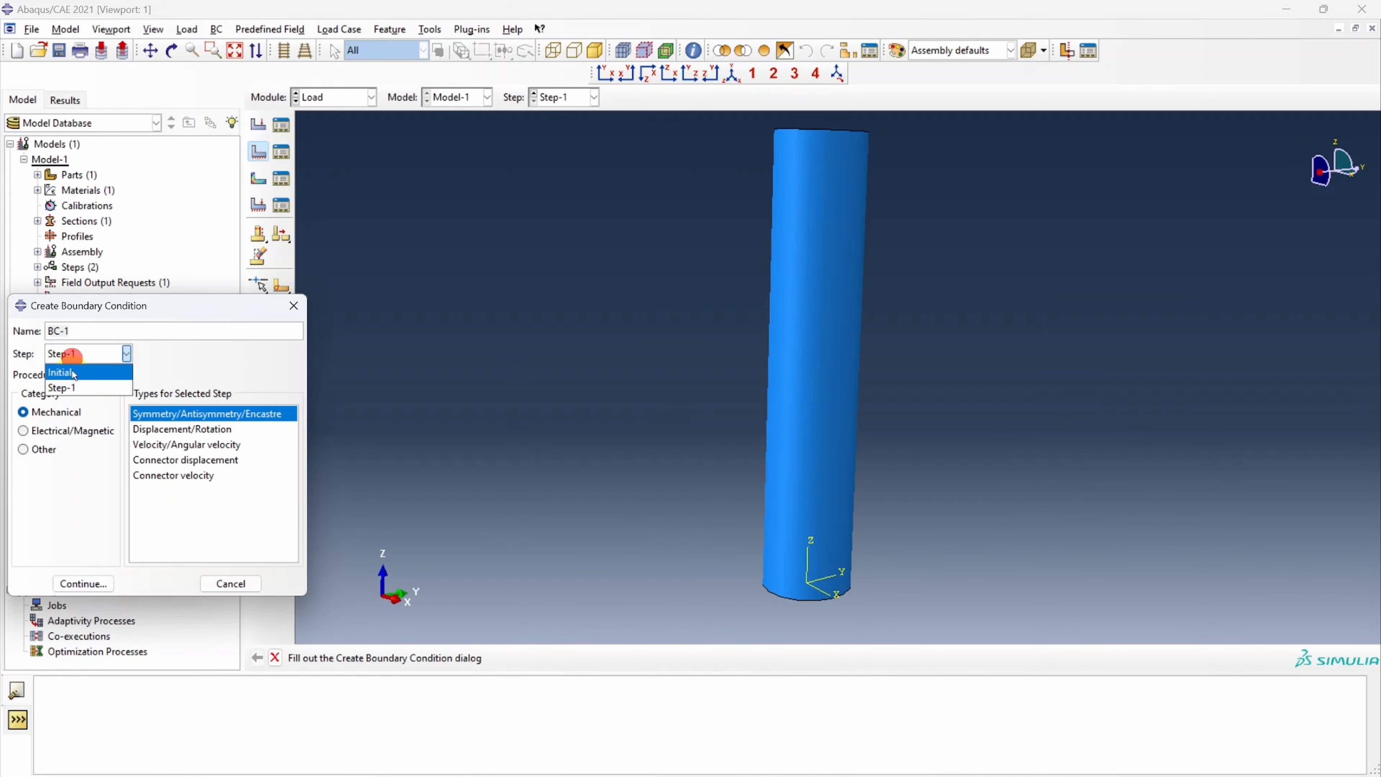
left_click(74, 374)
left_click(180, 429)
left_click(78, 583)
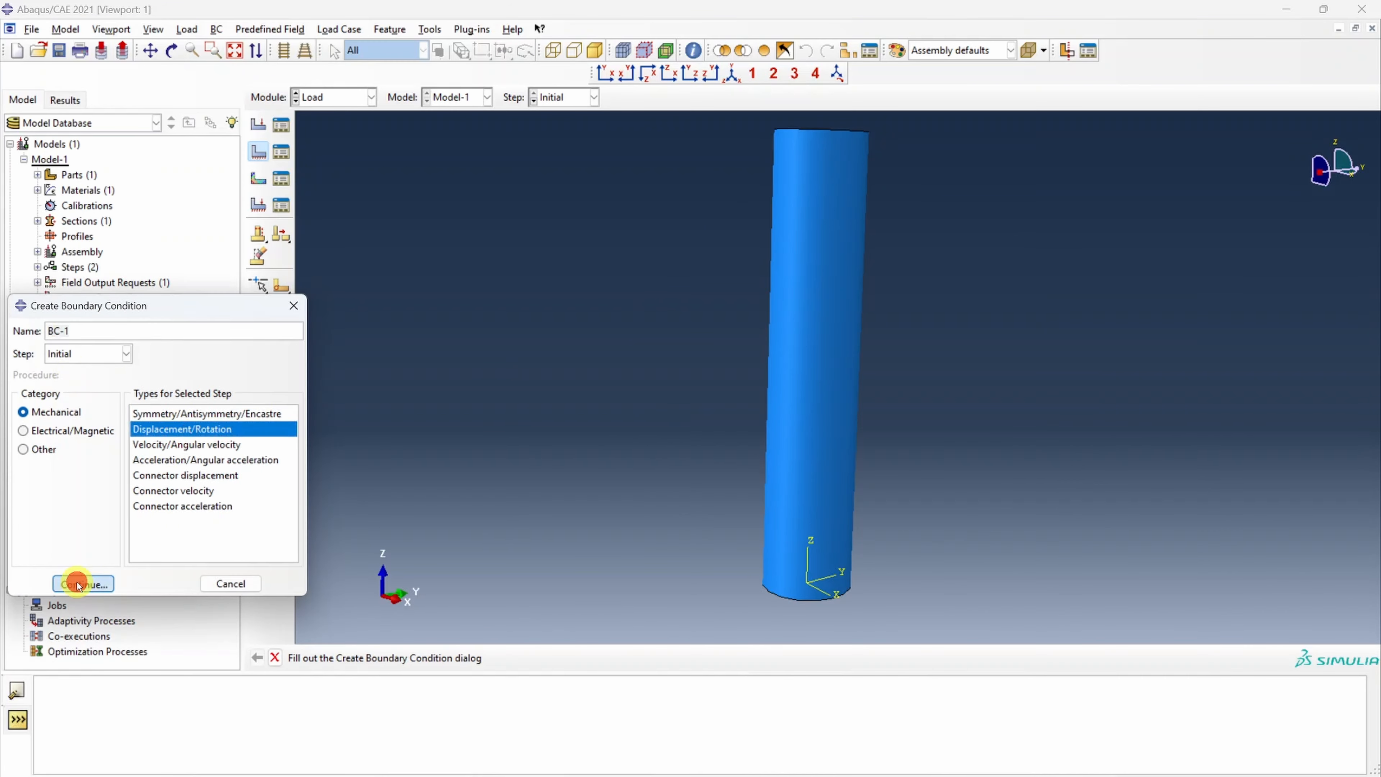
Step: Apply BC-1 to the cylinder's end face at the origin, constraining displacements U1, U2 and U3
left_click_drag(829, 566, 777, 602, "ctrl+alt")
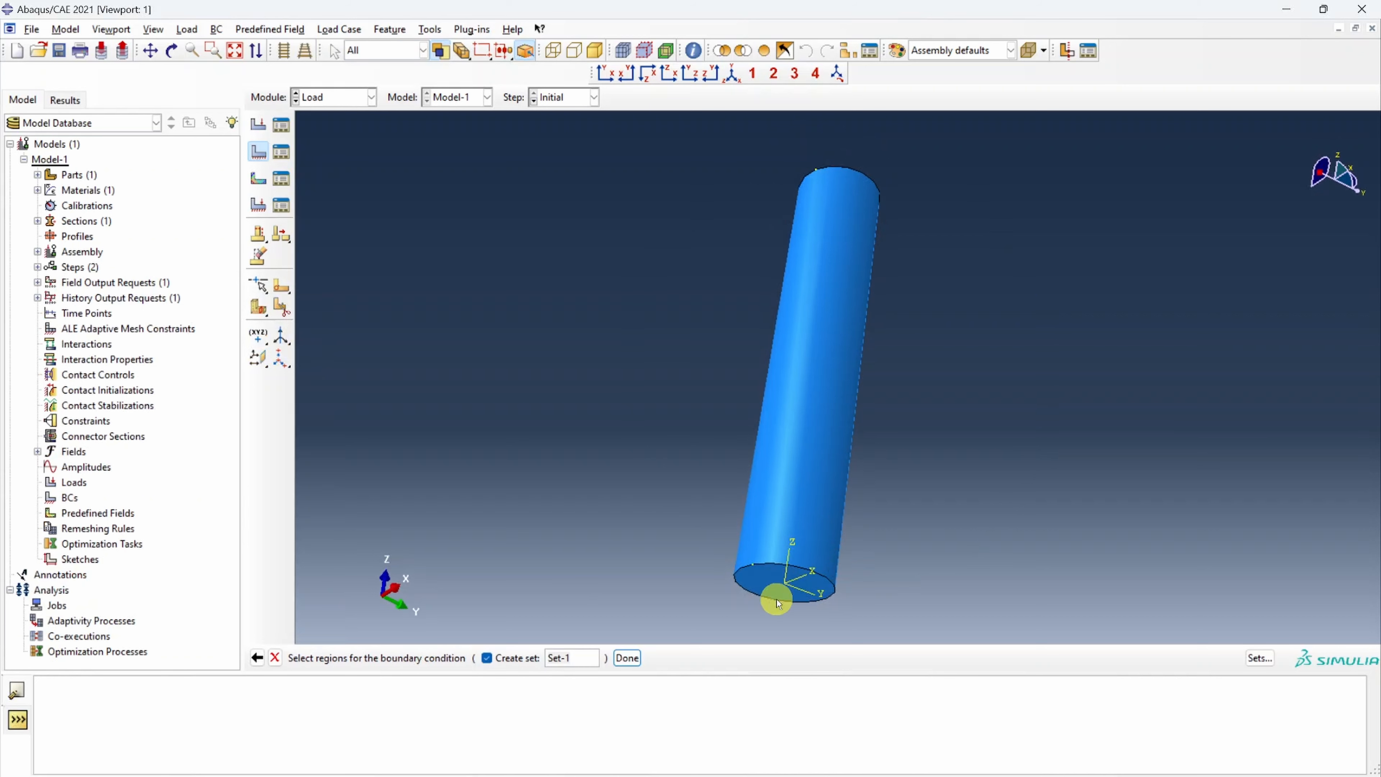
left_click(778, 603)
left_click(626, 657)
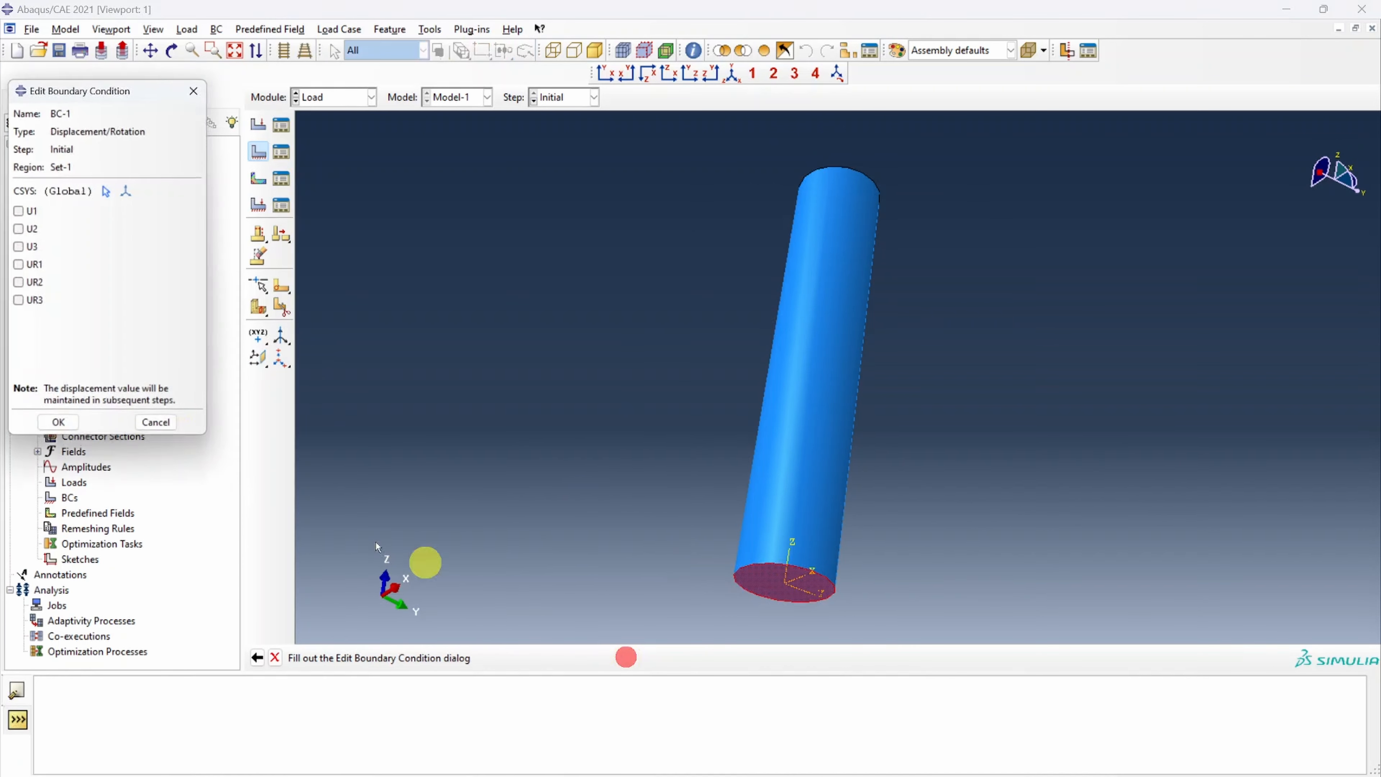
left_click(18, 249)
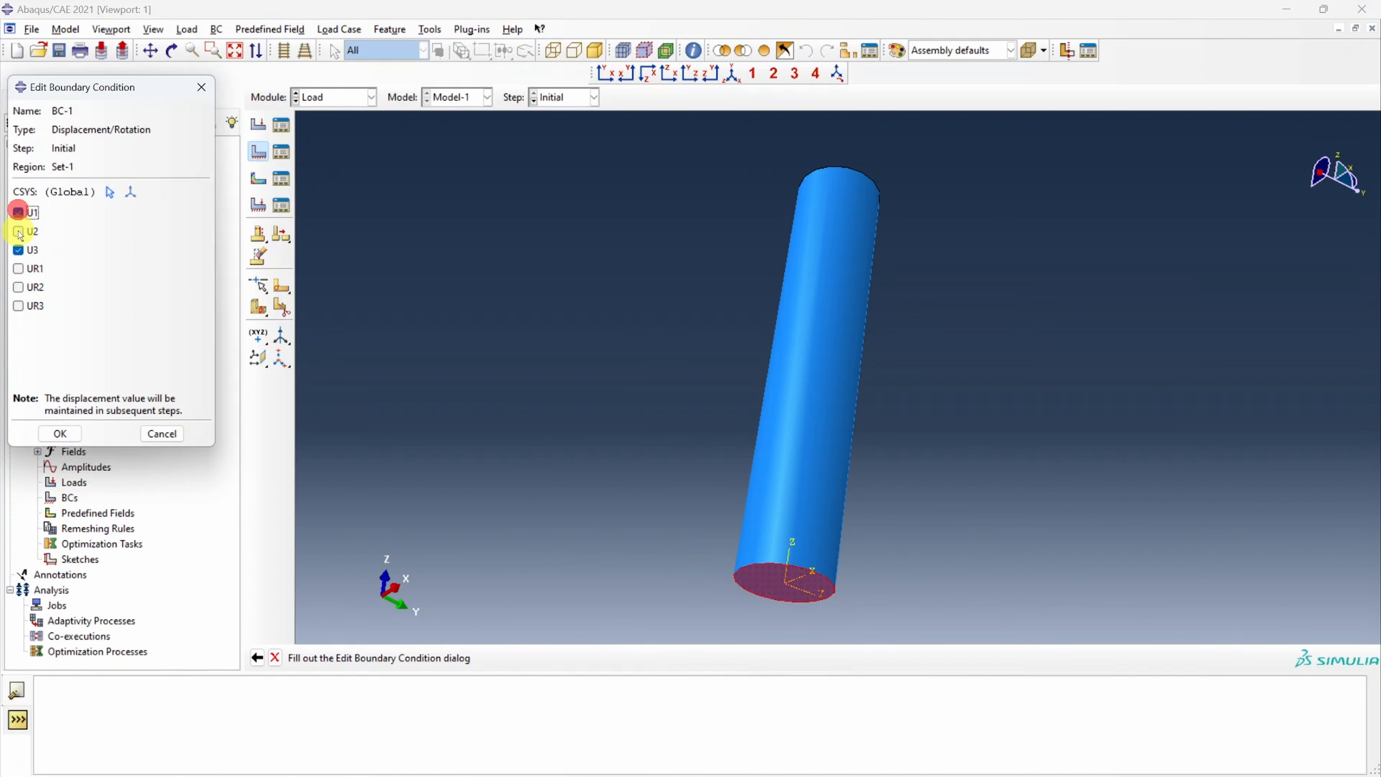
left_click(19, 232)
left_click(60, 433)
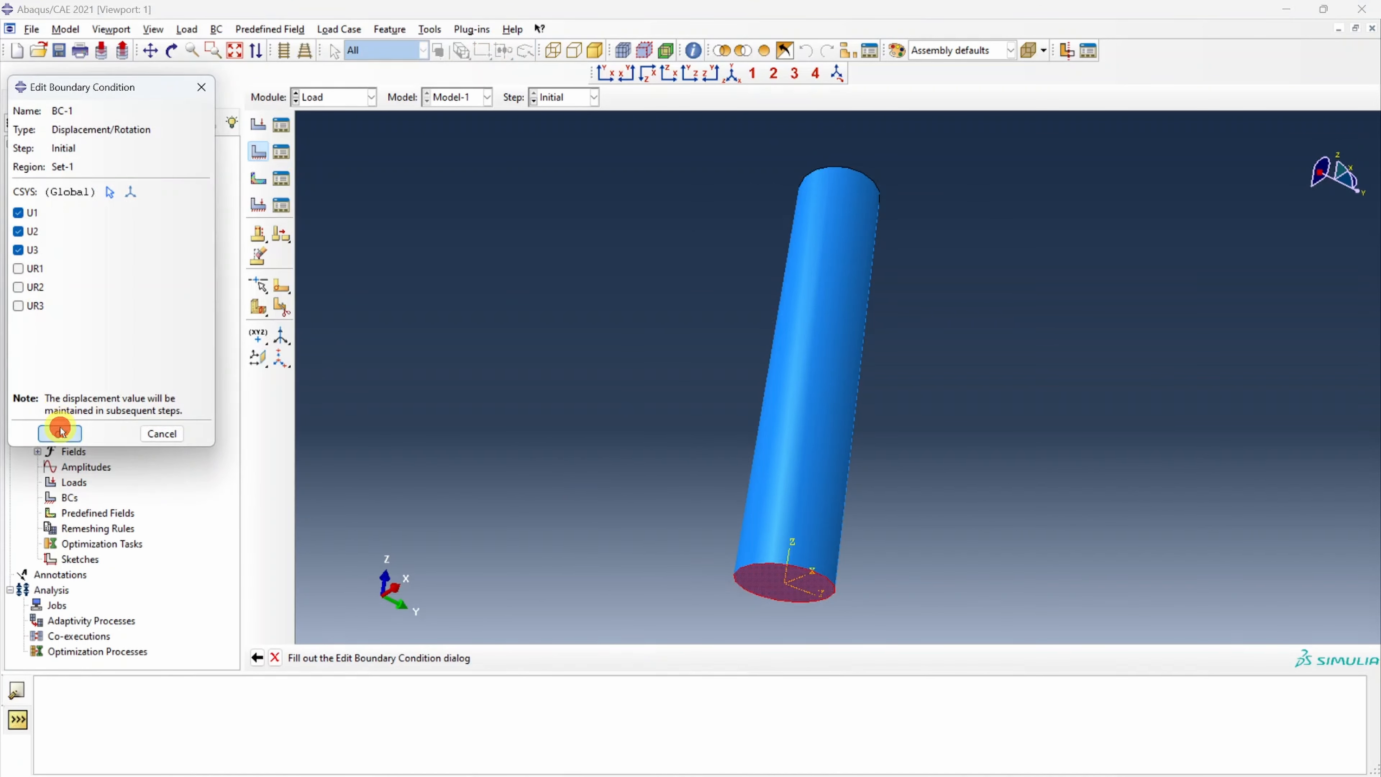
Step: Create the uniform pressure load Load-1 in Step-1 on the cylinder's free end face with a magnitude of 10
left_click(259, 126)
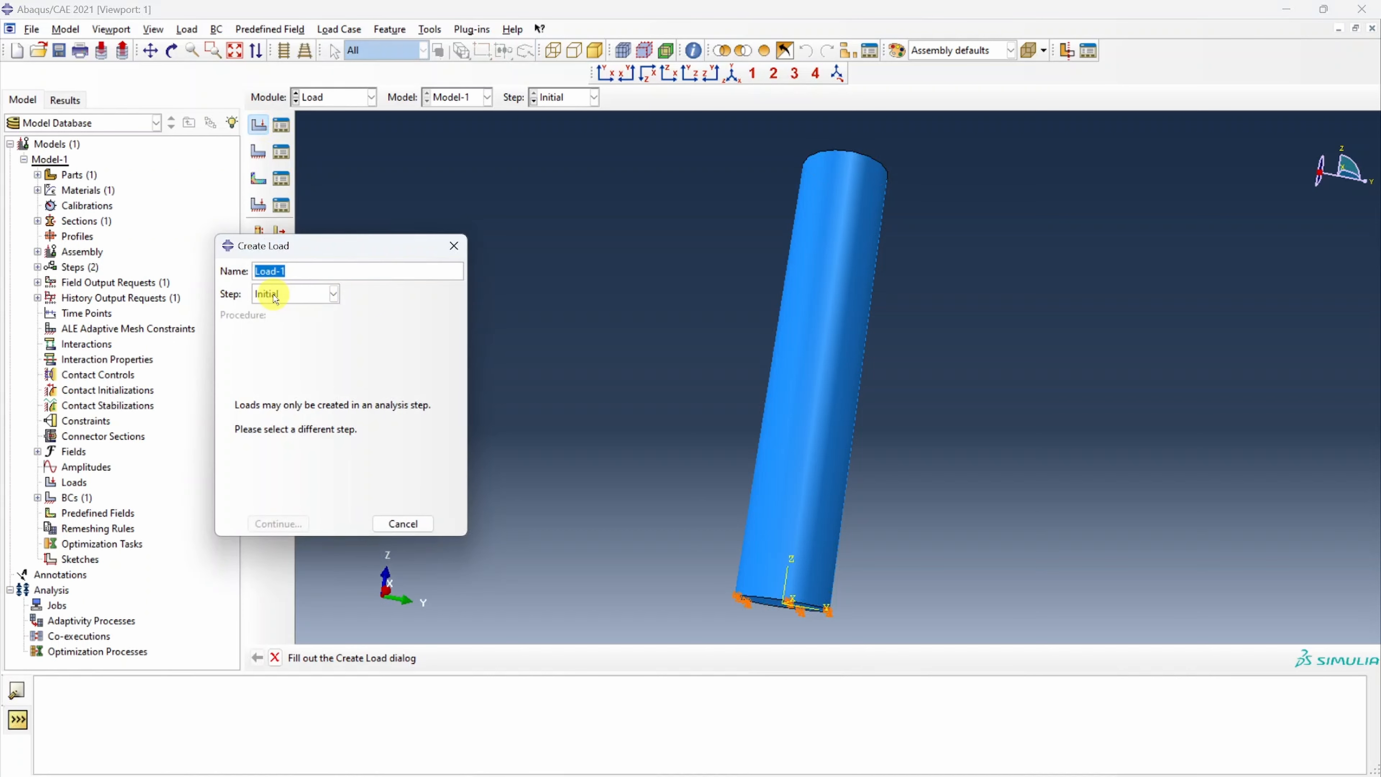
left_click(283, 297)
left_click(283, 324)
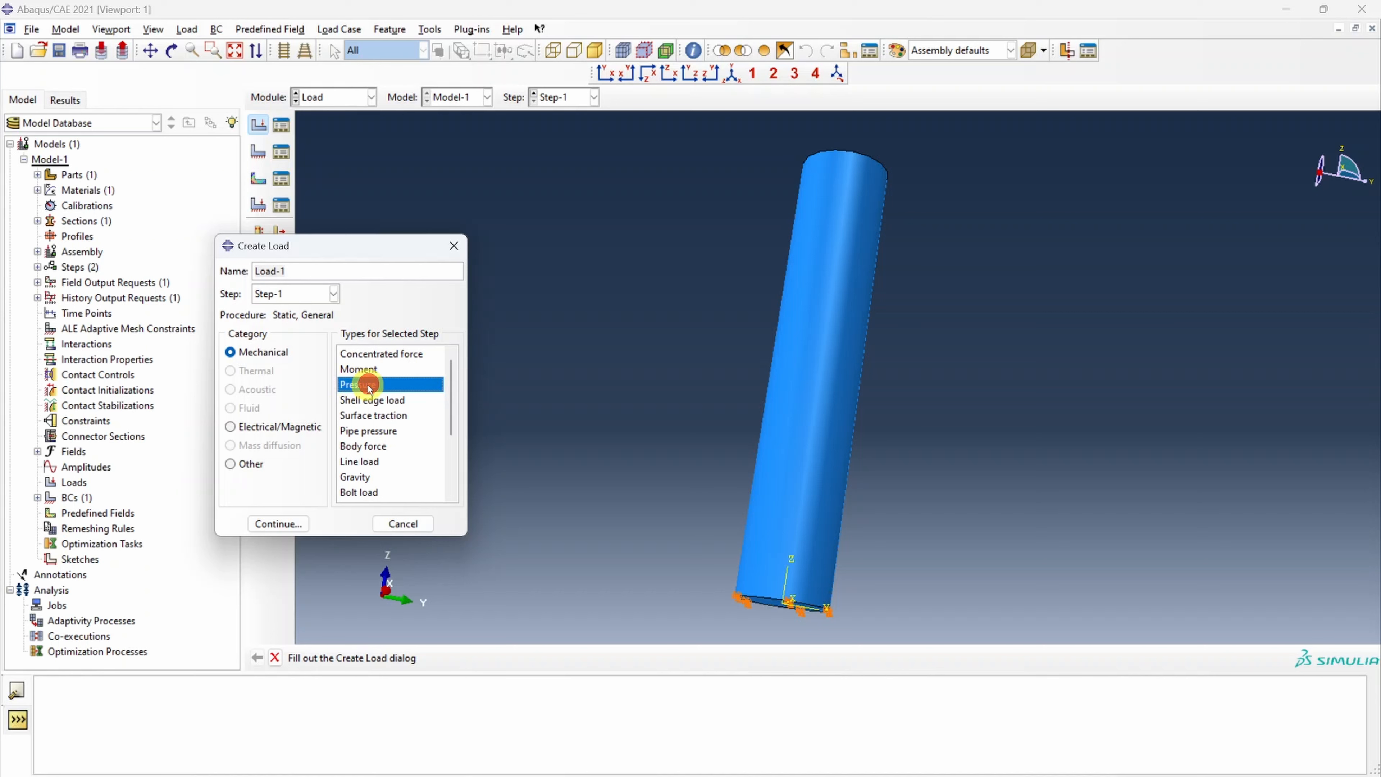
left_click(279, 523)
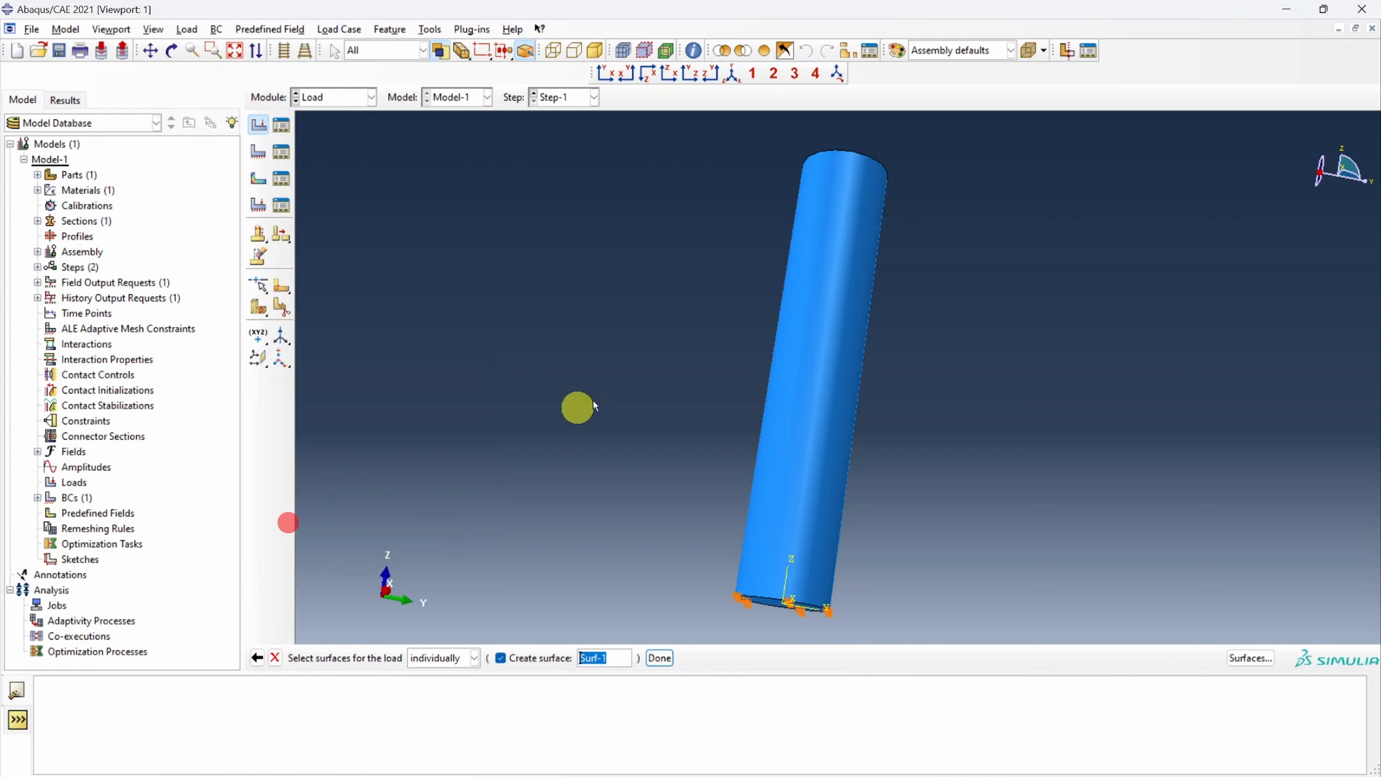
left_click_drag(822, 207, 781, 177, "ctrl+alt")
left_click(781, 177)
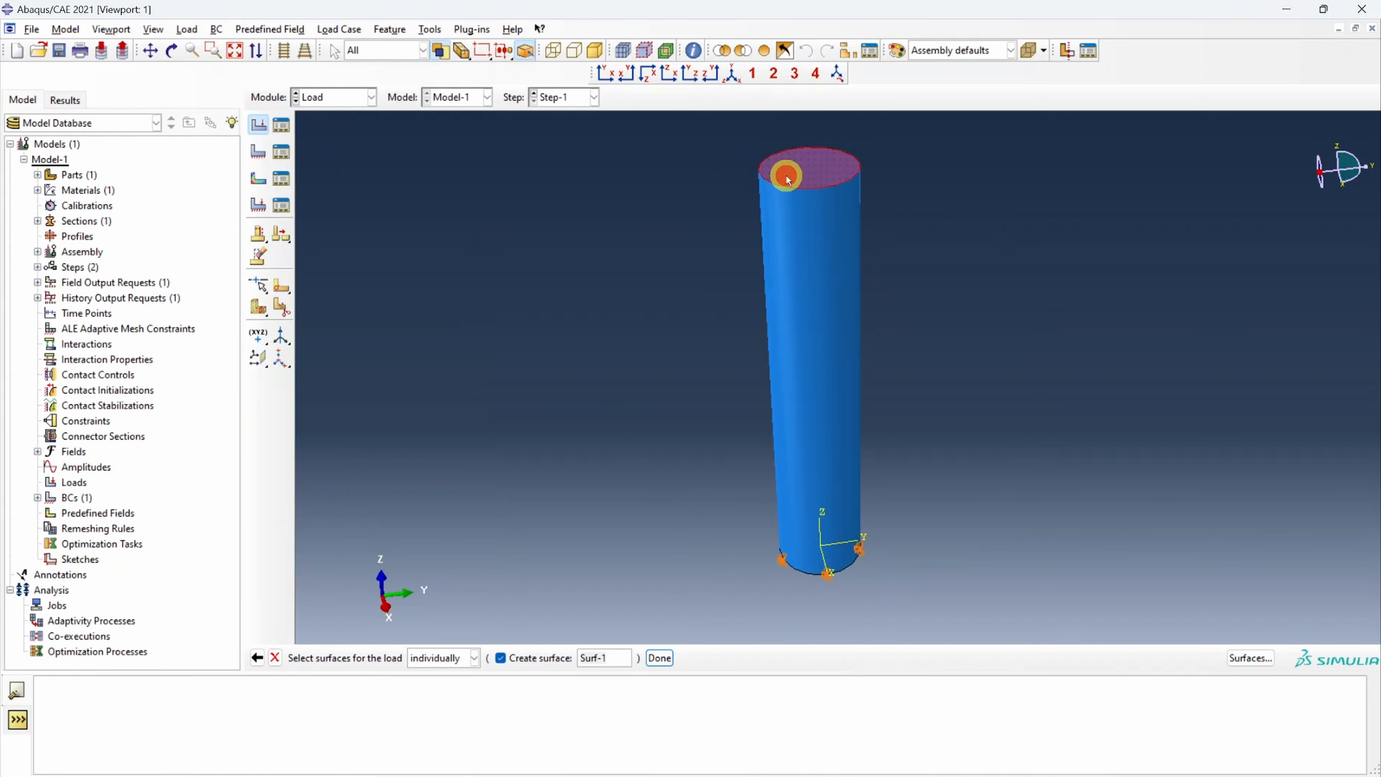
left_click(658, 658)
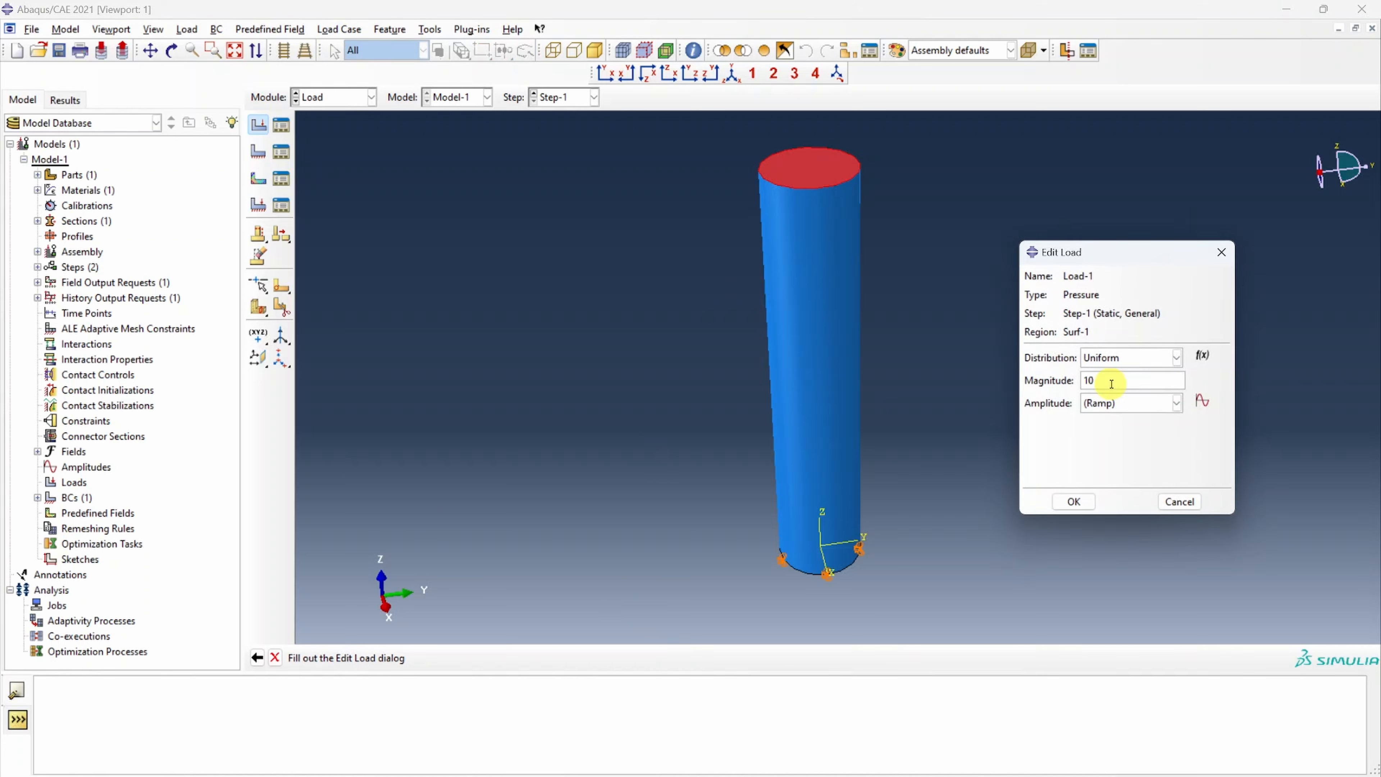
left_click(1073, 501)
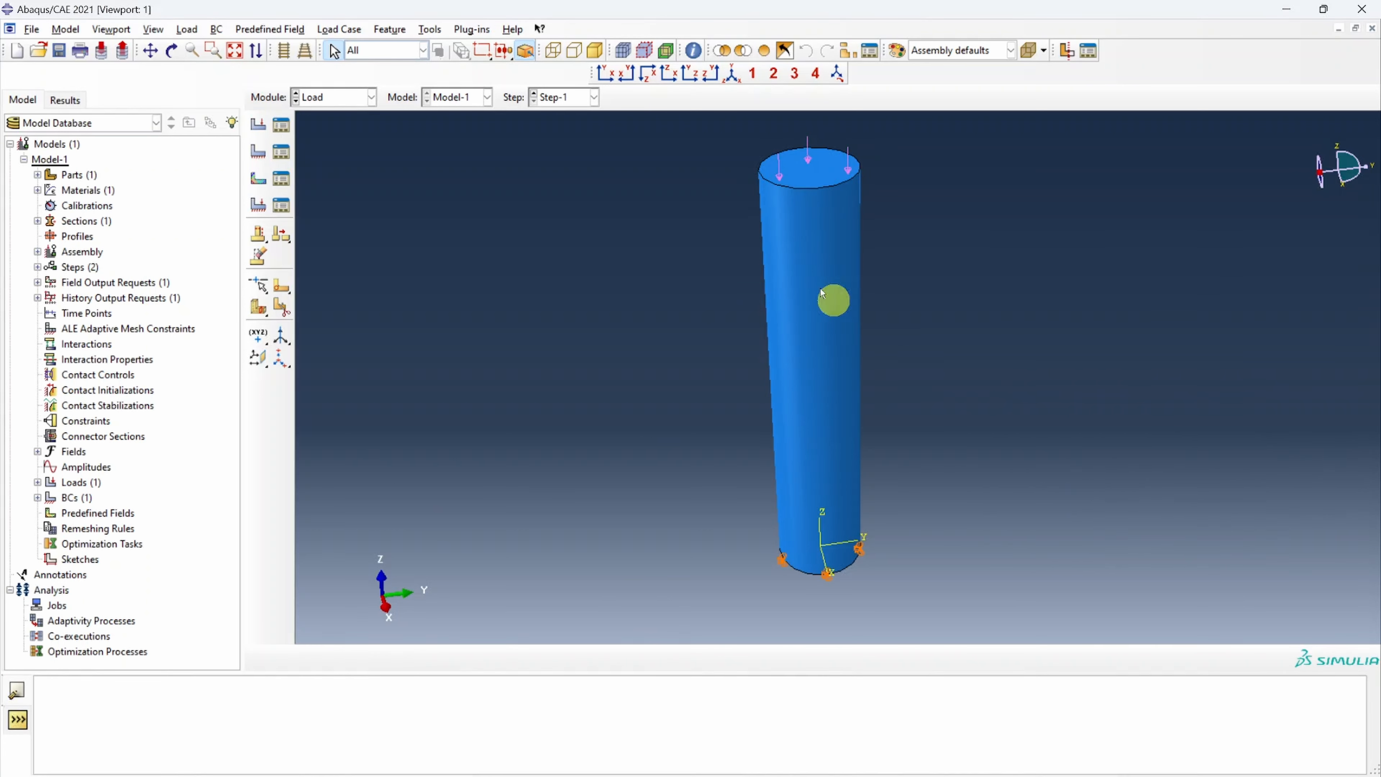
Step: Create the surface traction load Load-2 in Step-1 on the cylinder's curved side surface, with uniform shear traction of magnitude 100
left_click(259, 125)
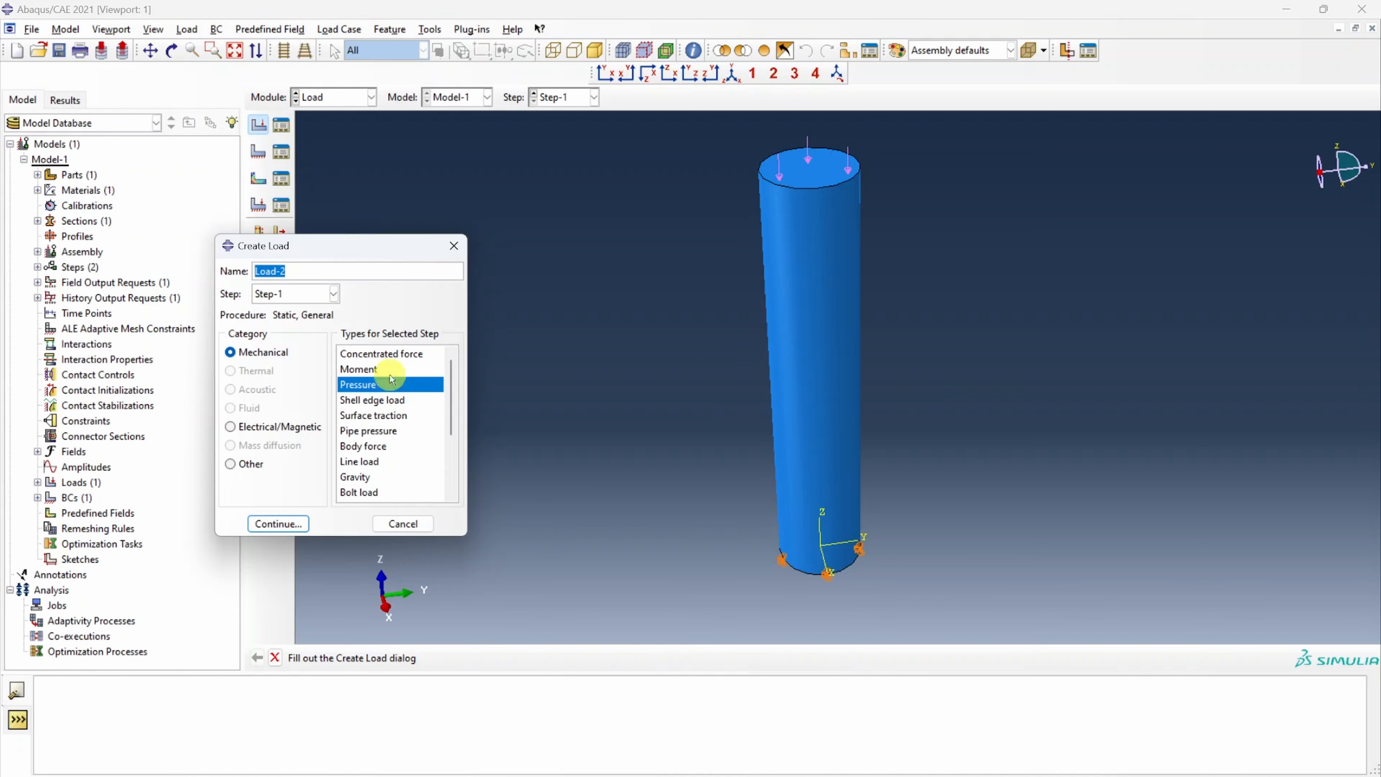
left_click(372, 416)
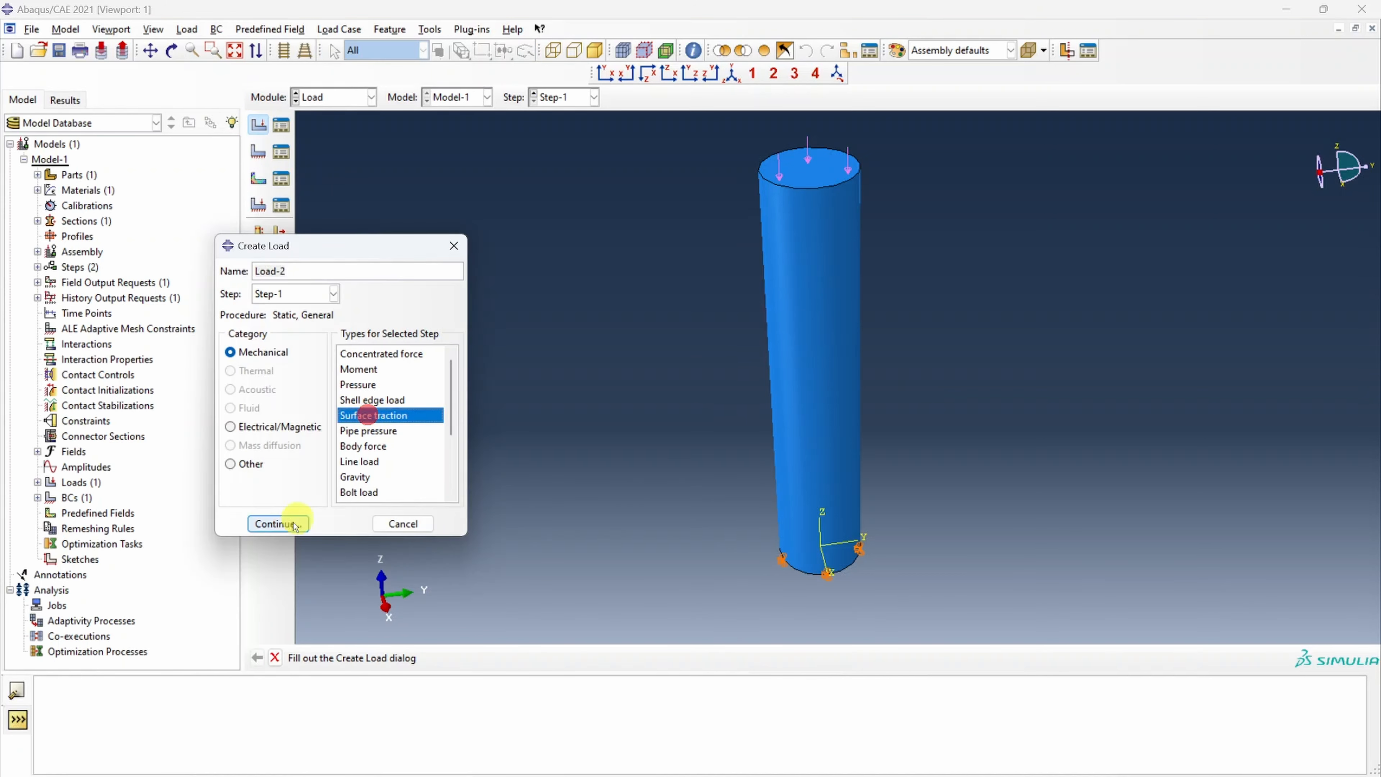
left_click(280, 524)
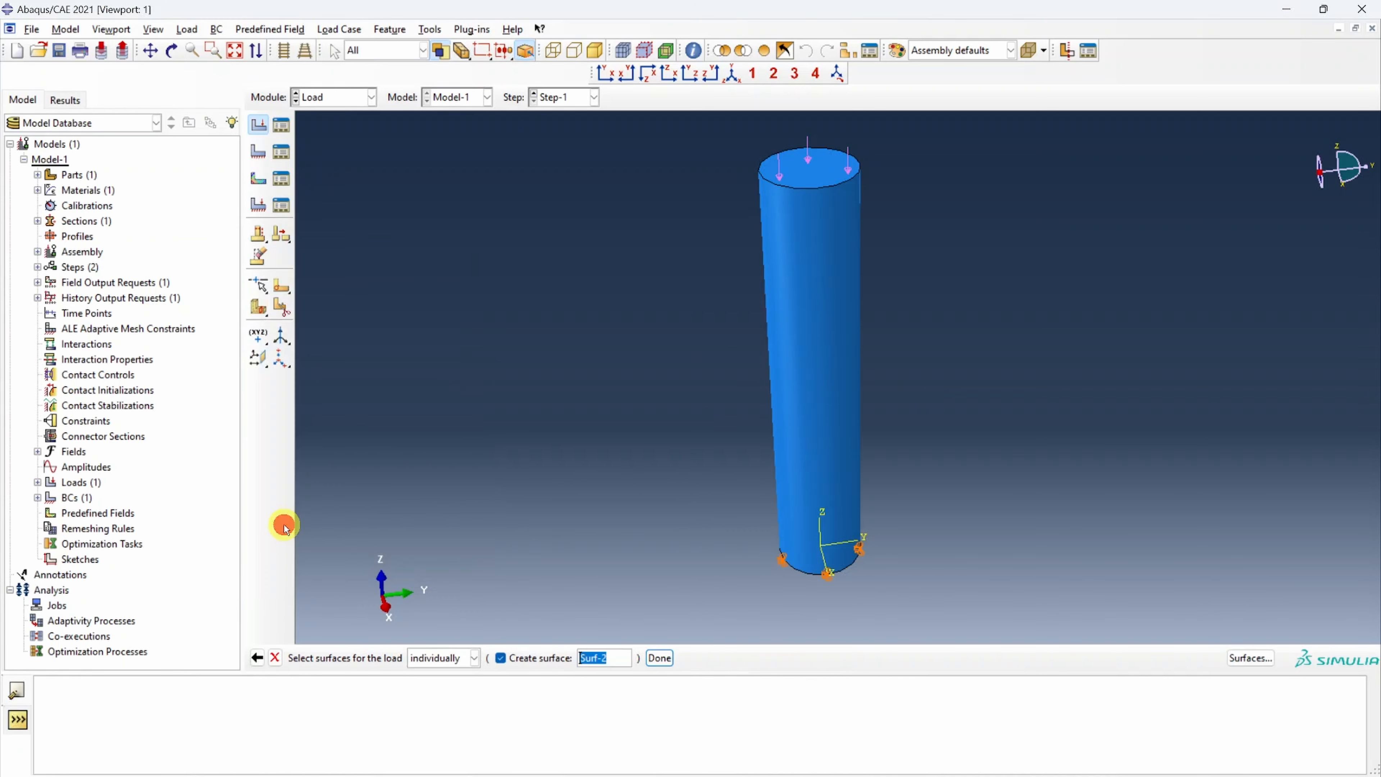
left_click(827, 387)
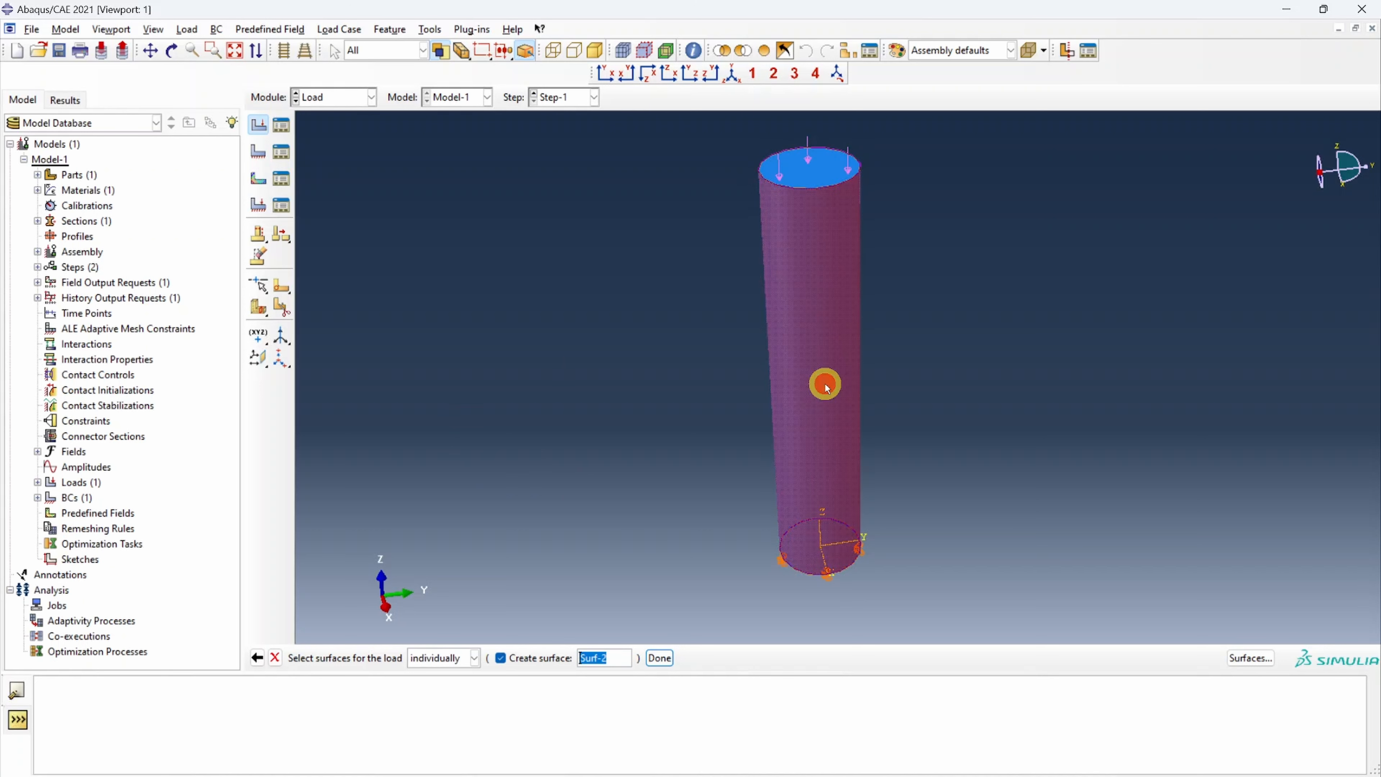
left_click(659, 658)
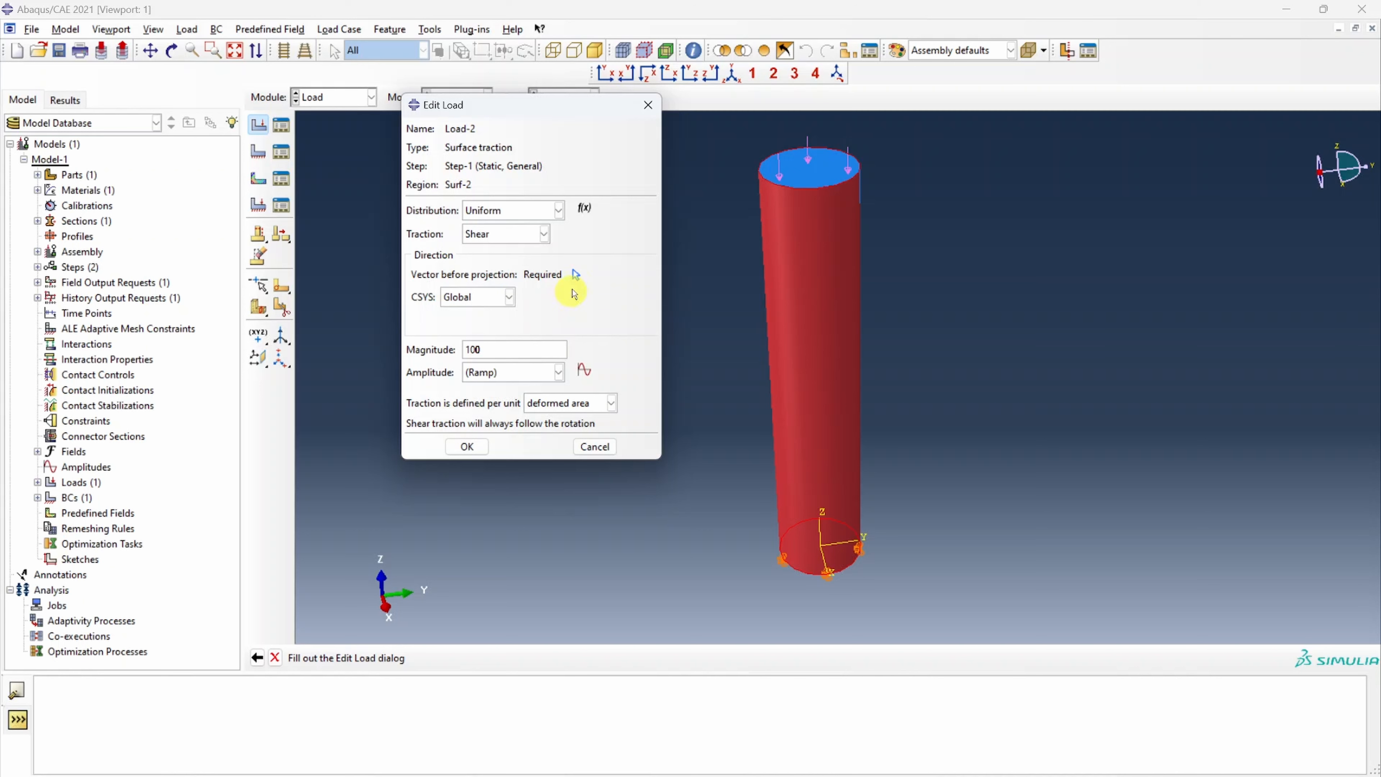
Step: Define Load-2's shear direction vector (0,0,-1) from the centre of the cylinder's free end face to the centre of its fixed end
left_click(577, 276)
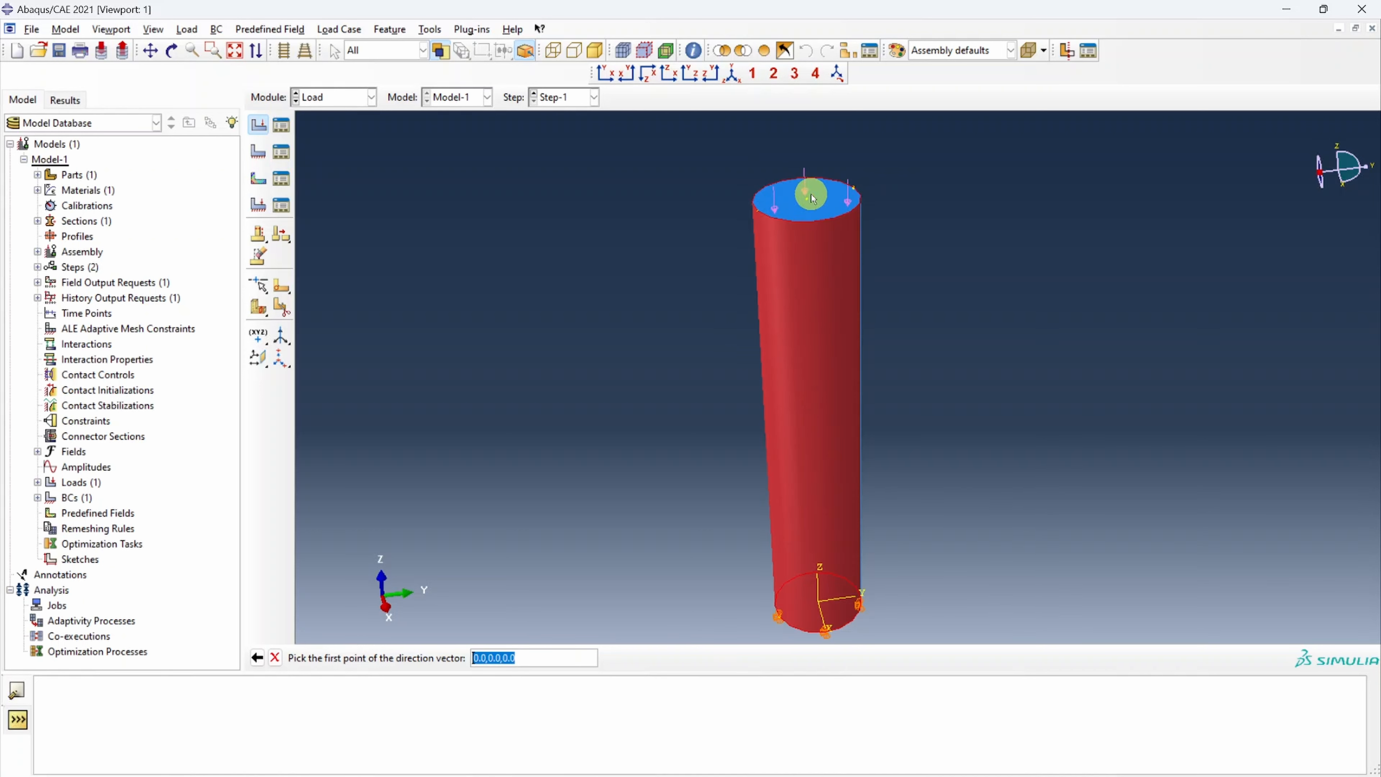
scroll(809, 224, "down", 5)
scroll(808, 207, "down", 3)
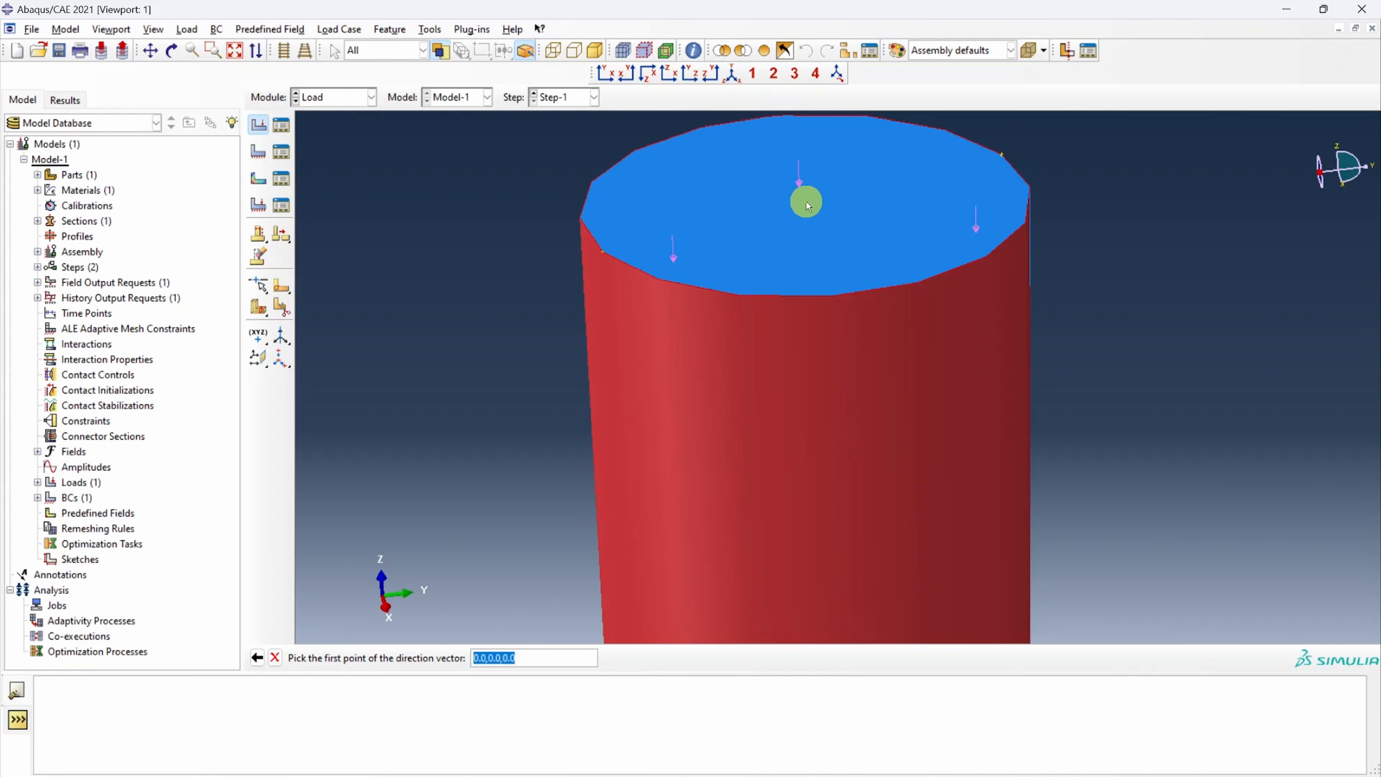
left_click(807, 205)
scroll(807, 204, "up", 5)
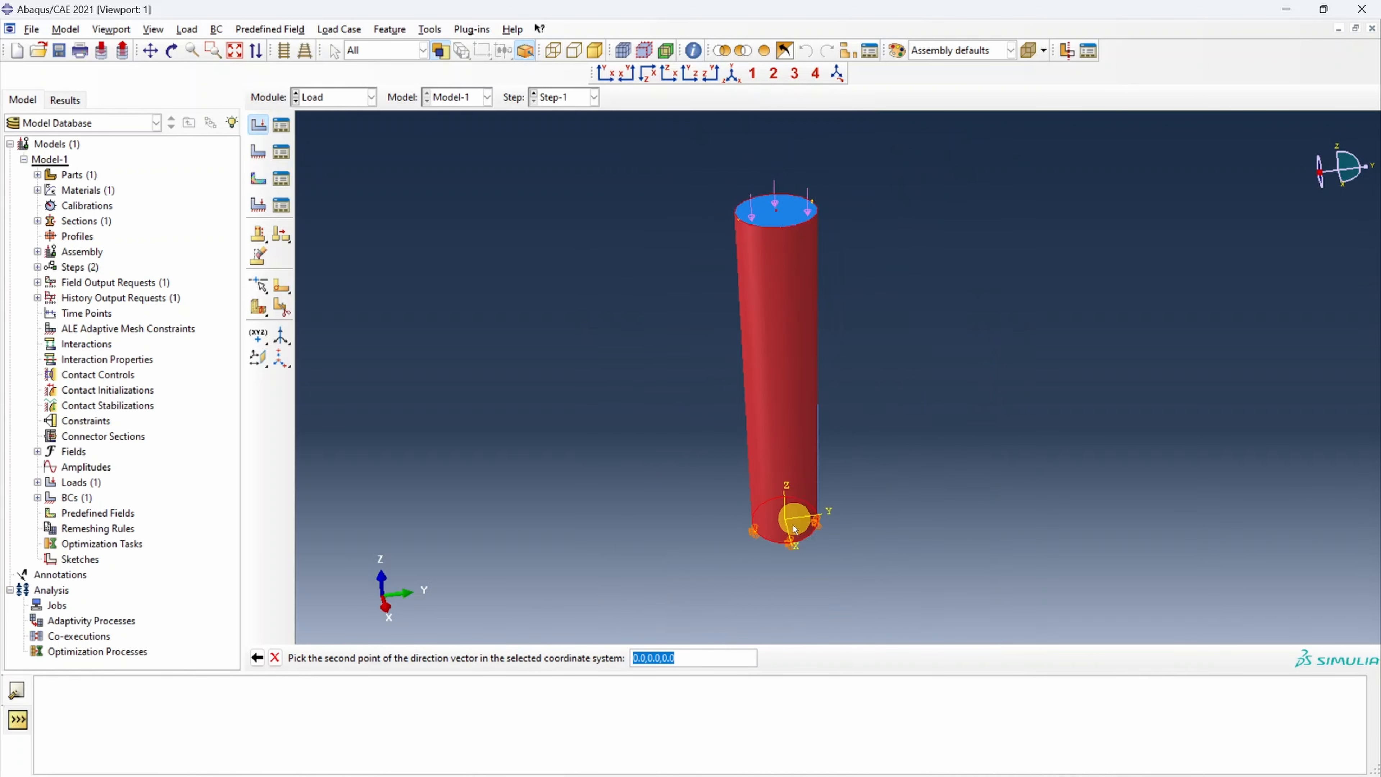
scroll(789, 515, "down", 2)
scroll(788, 515, "down", 3)
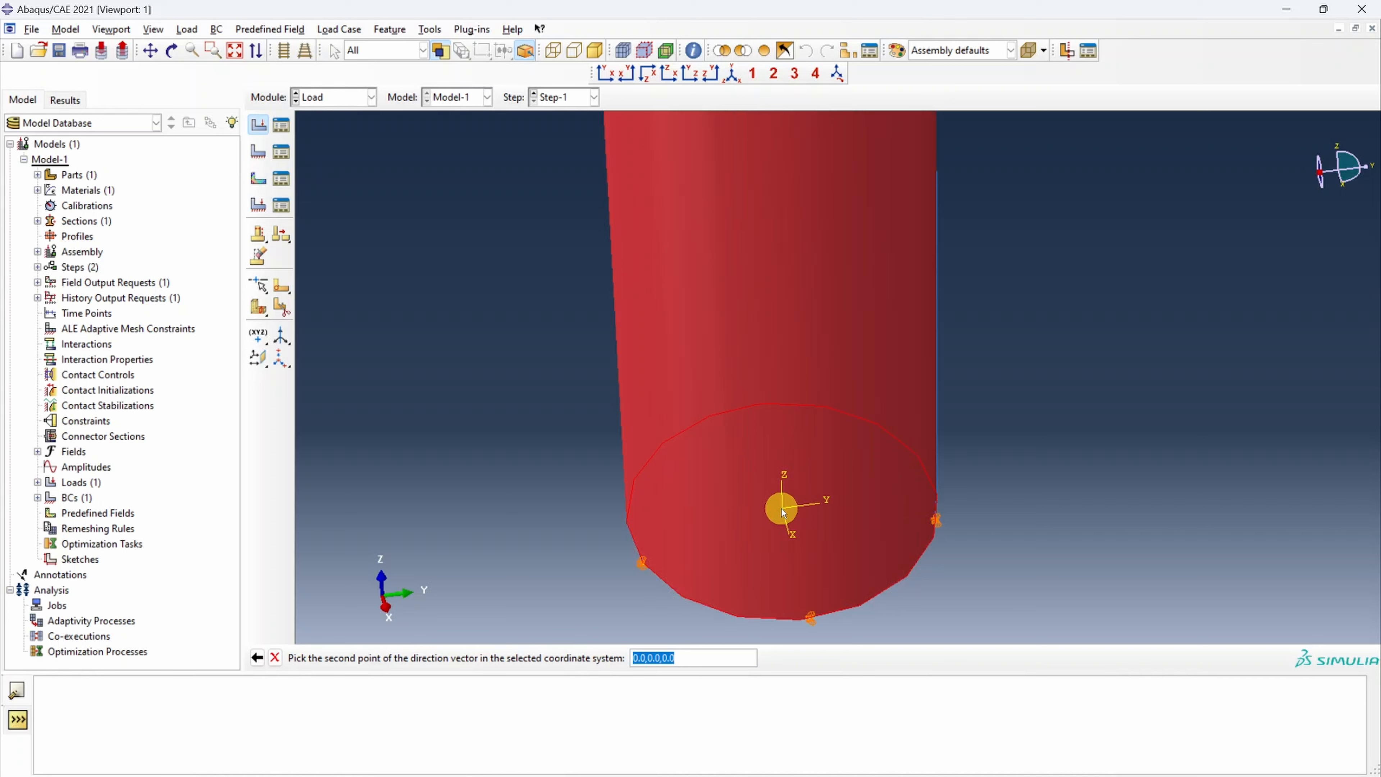
left_click(782, 512)
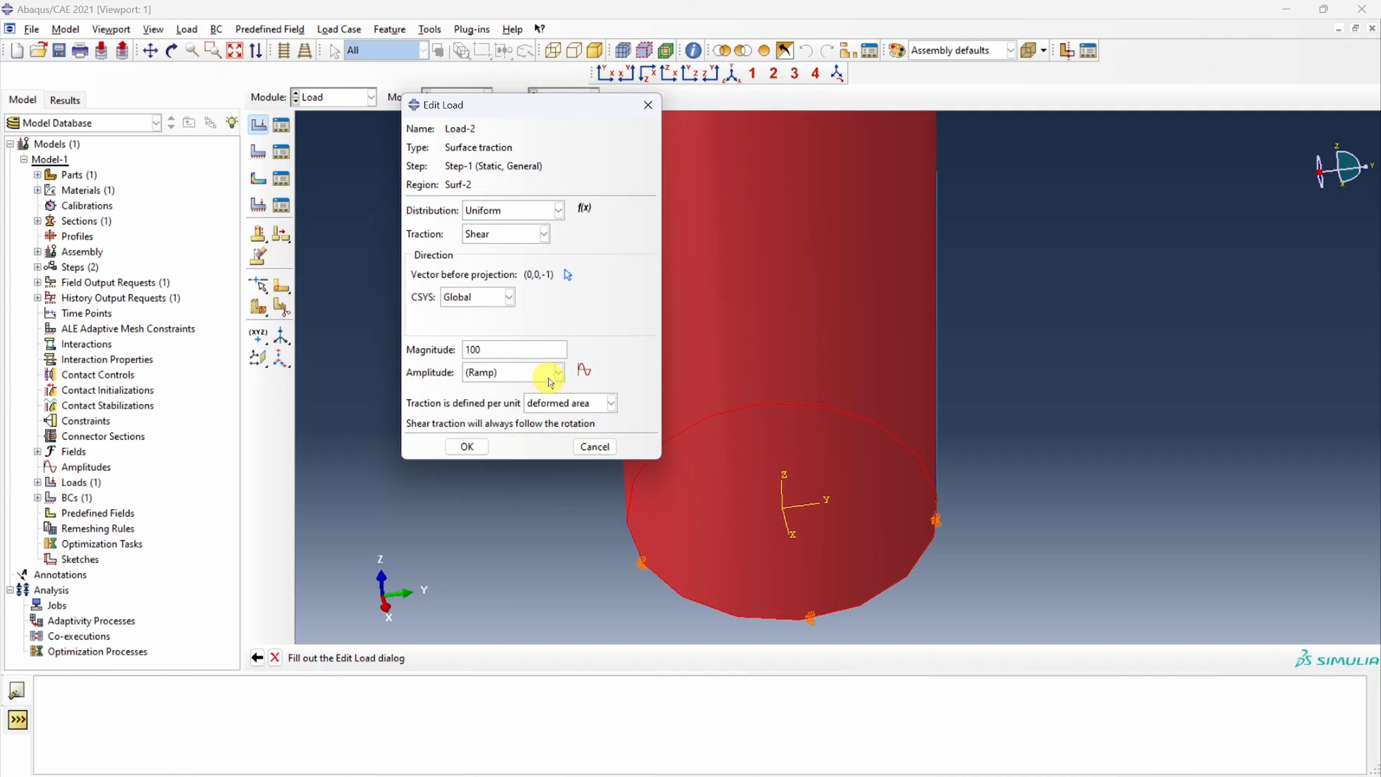
Step: Try the User-defined distribution for Load-2, and restore the Uniform distribution
left_click(560, 210)
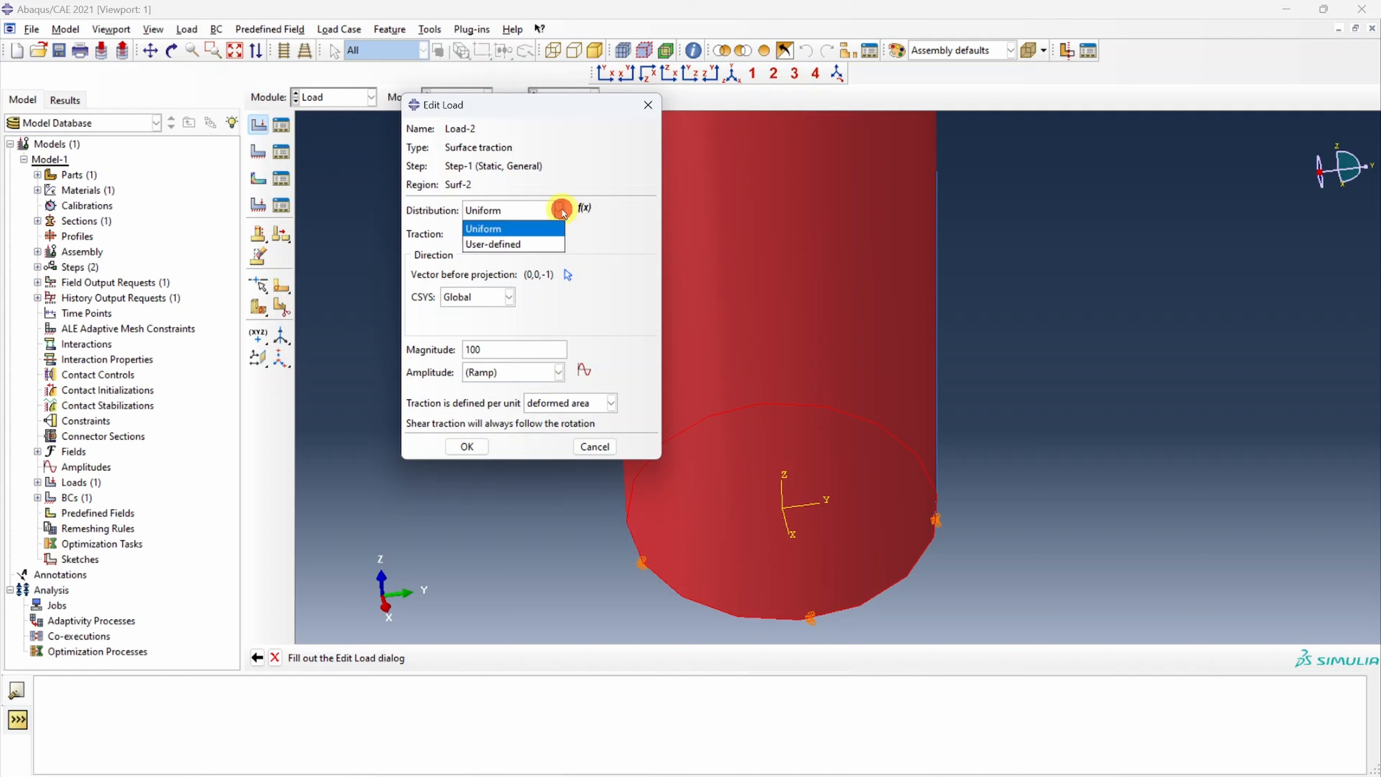
left_click(512, 244)
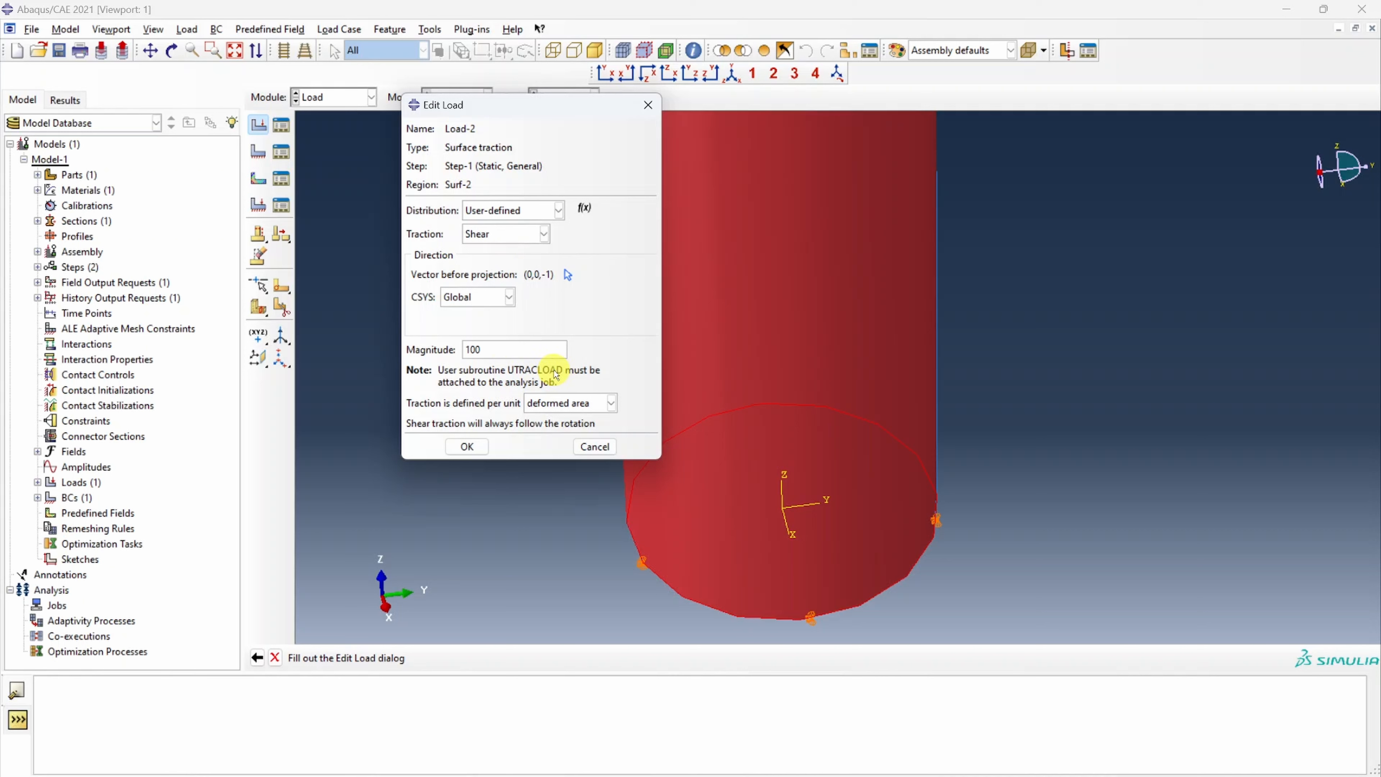
left_click(537, 211)
left_click(505, 227)
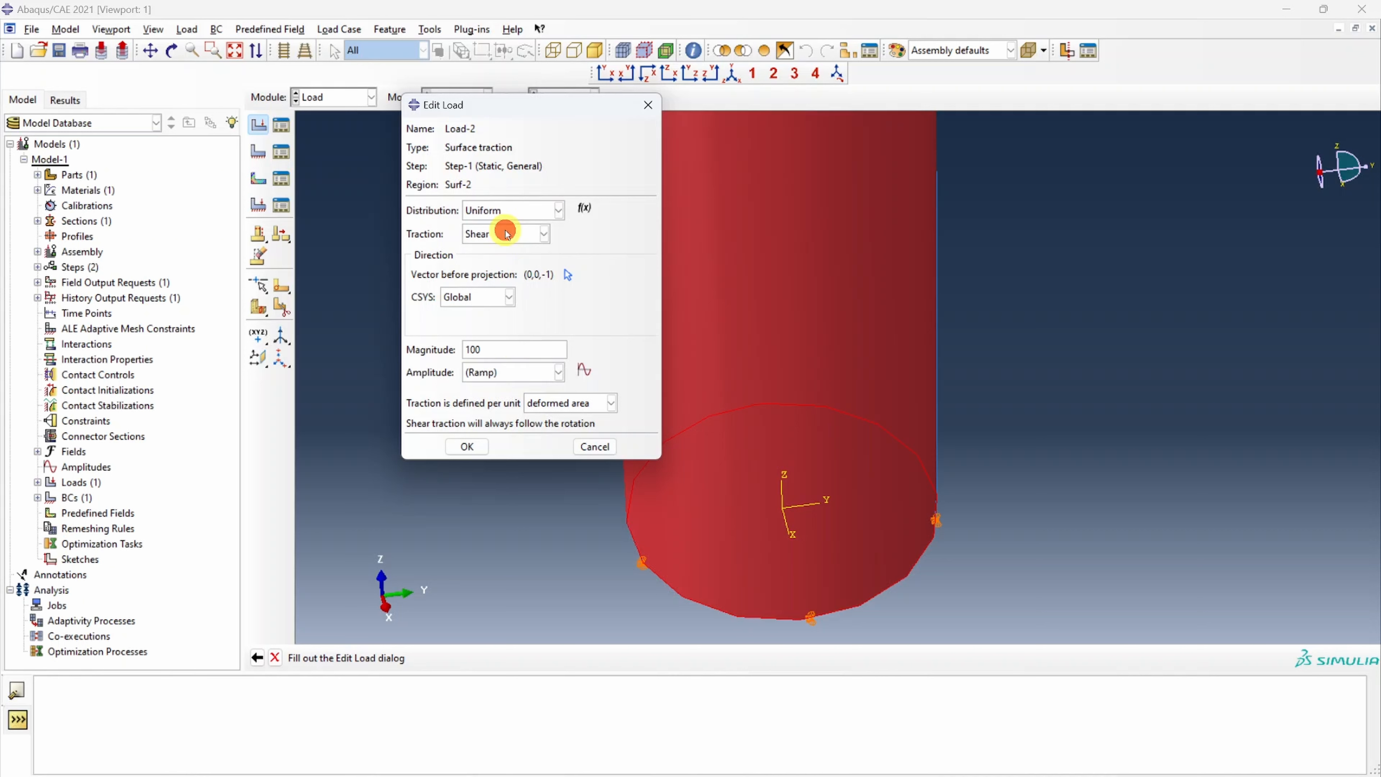
Step: Keep Load-2's traction defined per unit deformed area and finish the load definition
left_click(612, 405)
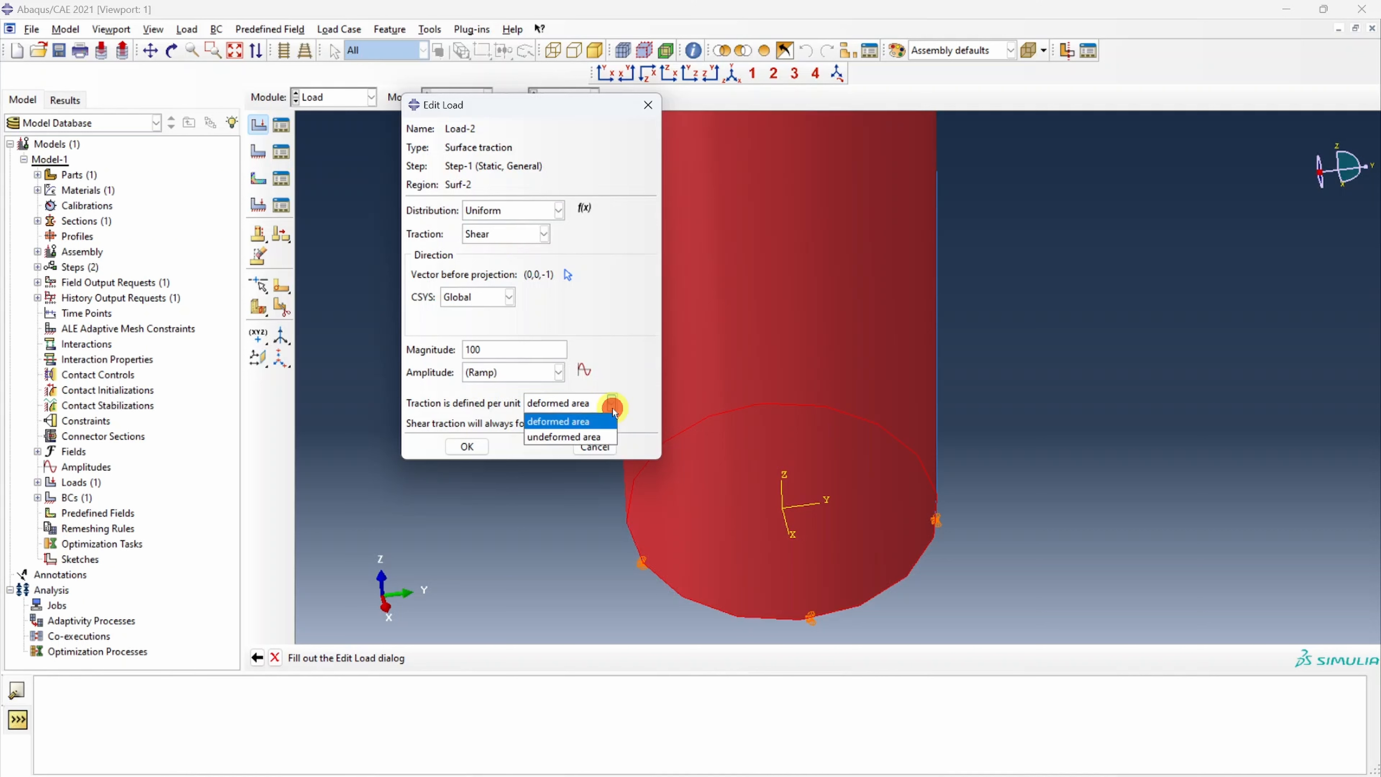
left_click(601, 423)
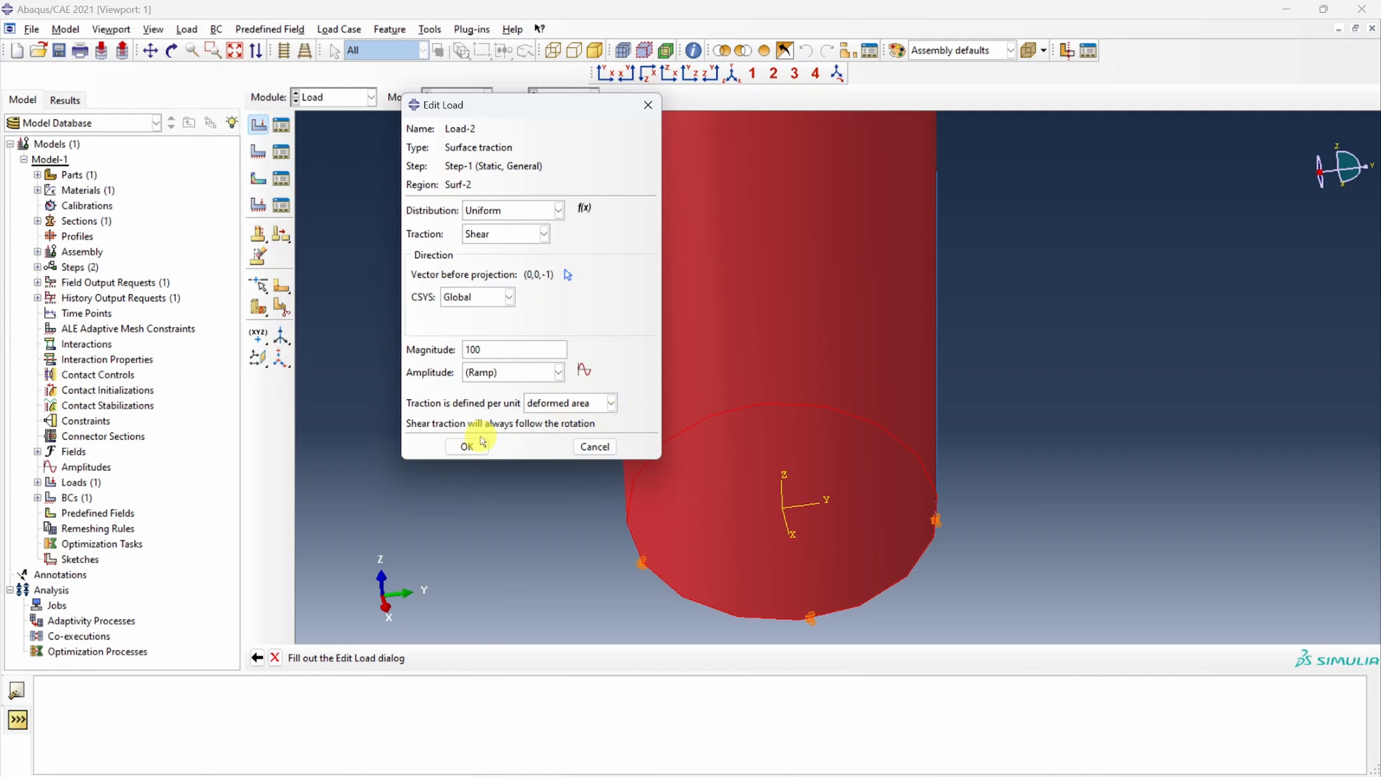
left_click(469, 446)
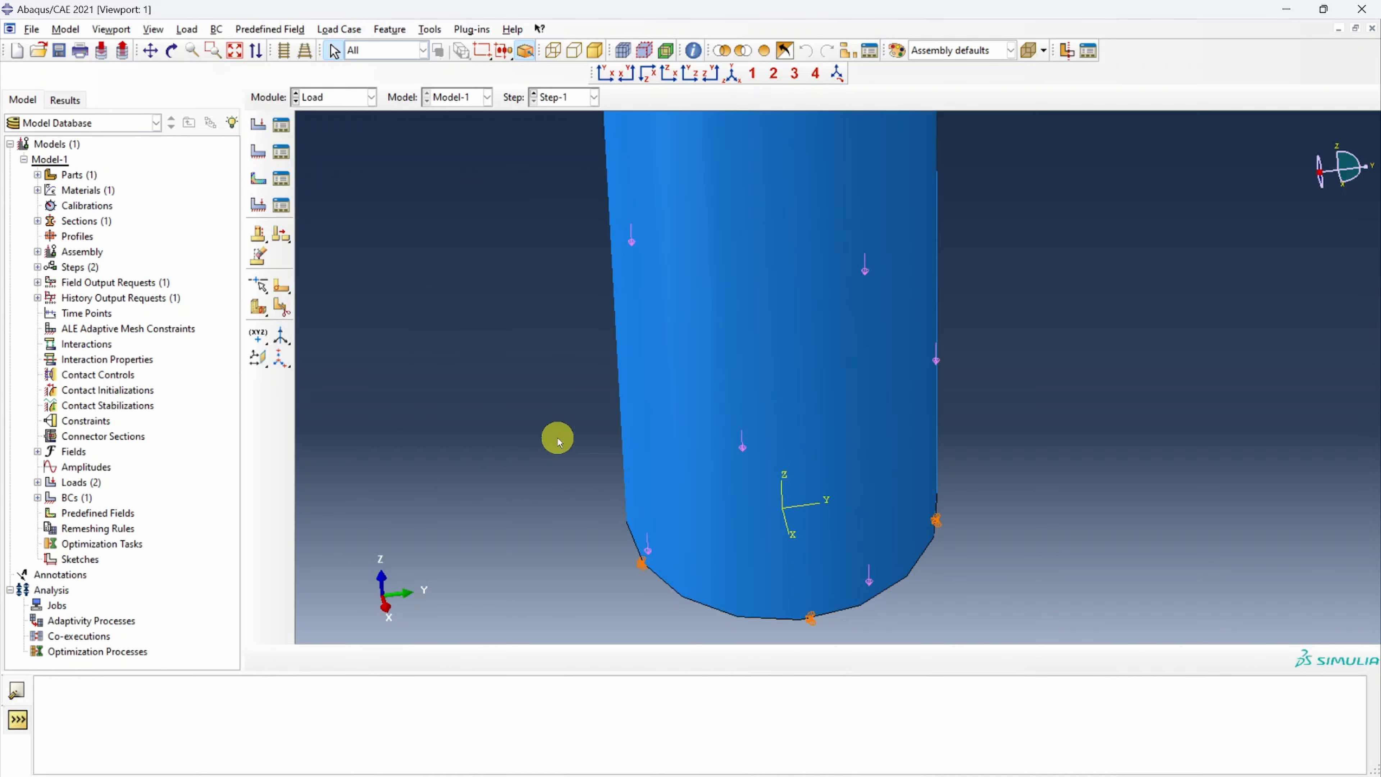
Step: In the Mesh module, seed Part-1 with an approximate global size of 2.8 and generate the part's mesh
left_click(337, 101)
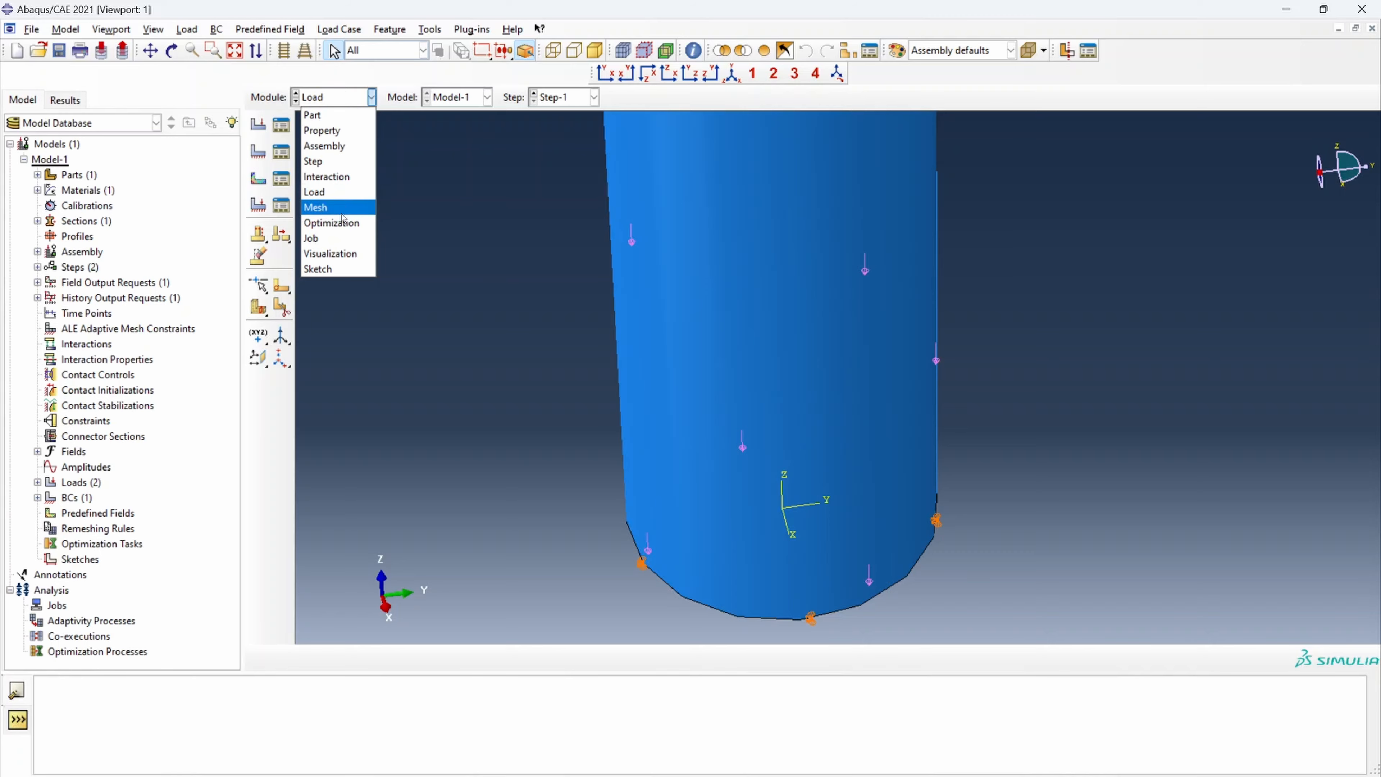
left_click(340, 214)
left_click(600, 96)
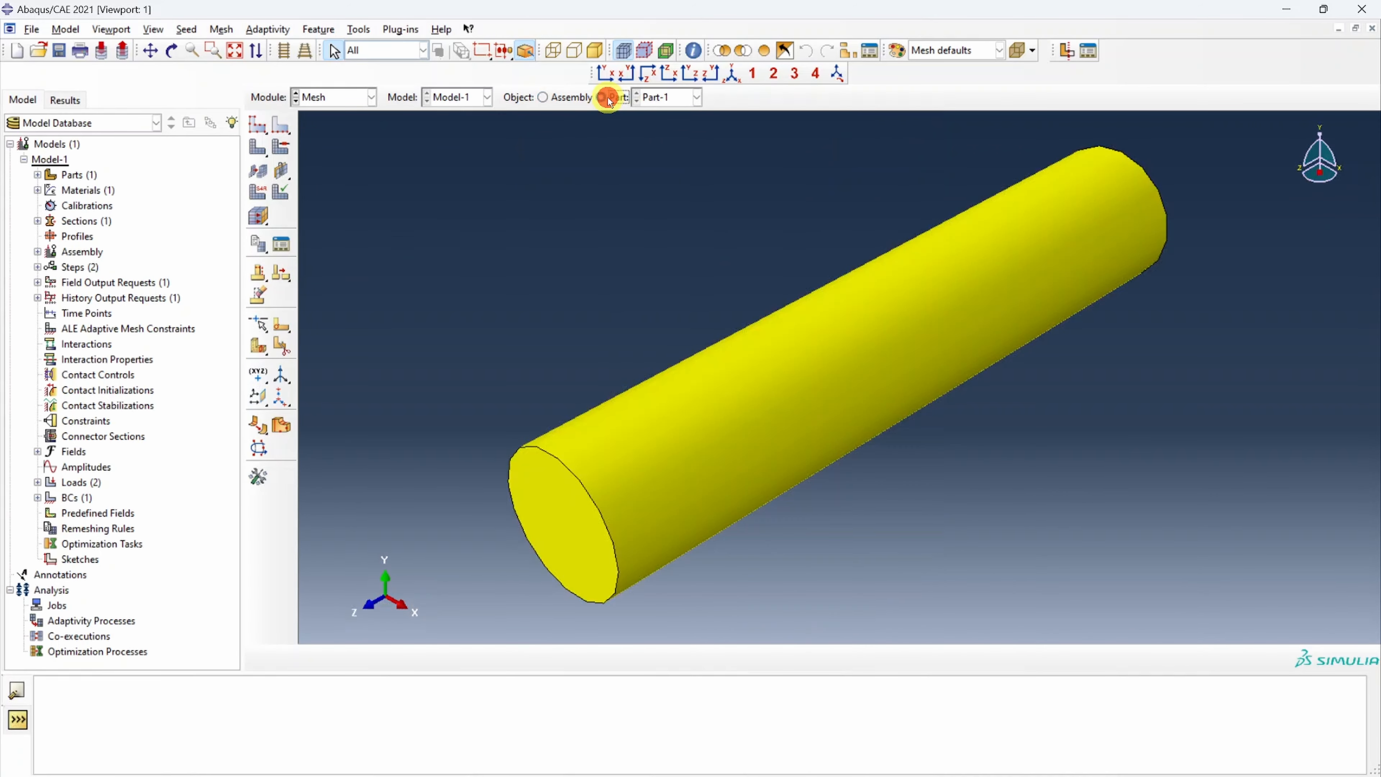
left_click(258, 127)
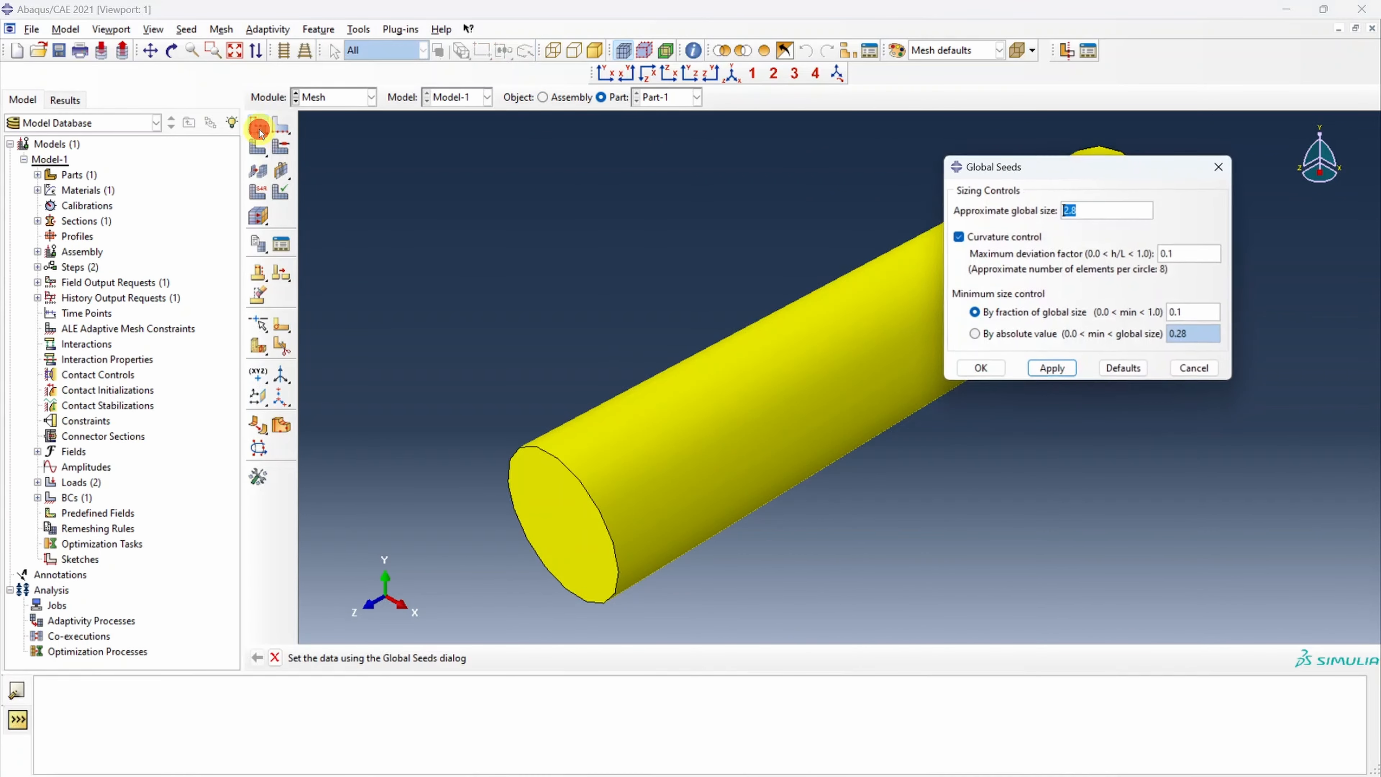
left_click(1052, 367)
left_click(984, 367)
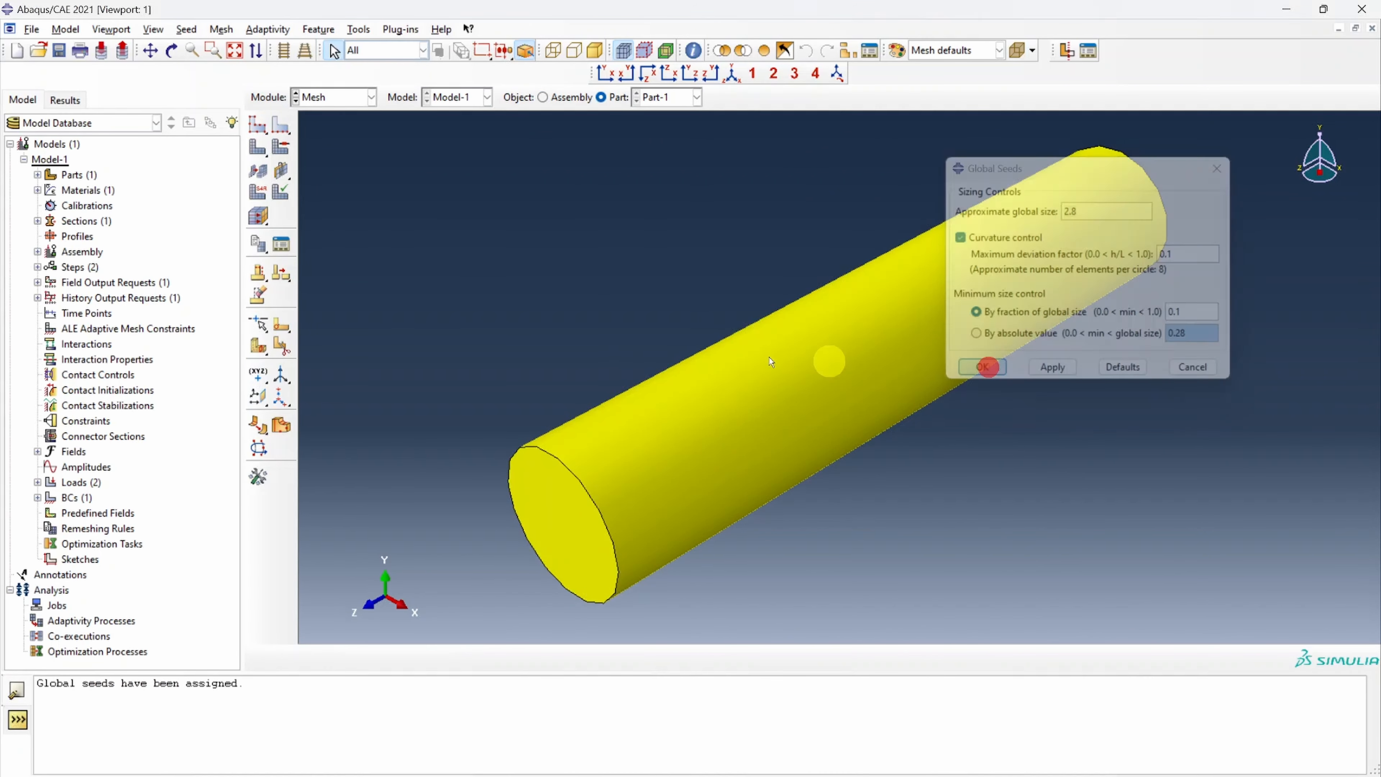
left_click(258, 146)
left_click(393, 658)
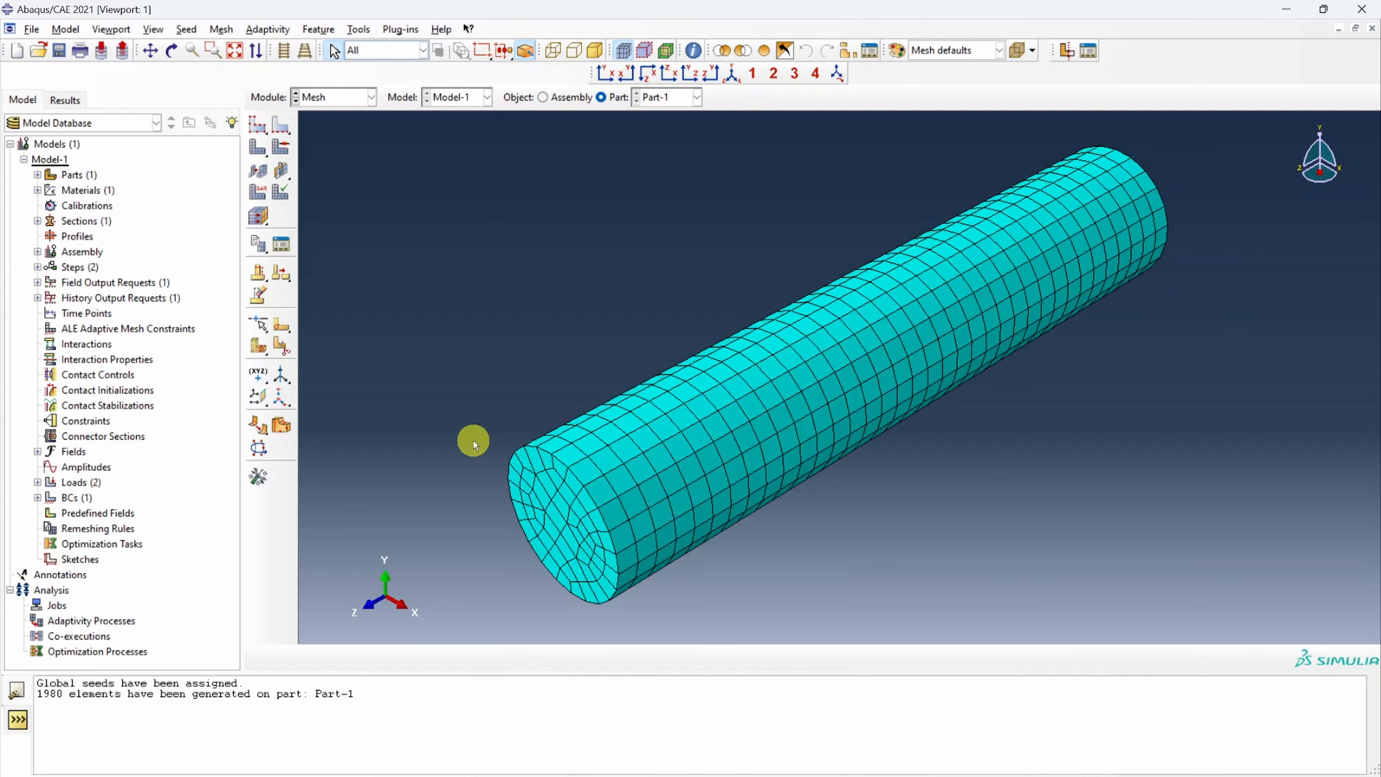
Step: In the Job module, create a full analysis job named Traction for Model-1 with the default settings
left_click(330, 99)
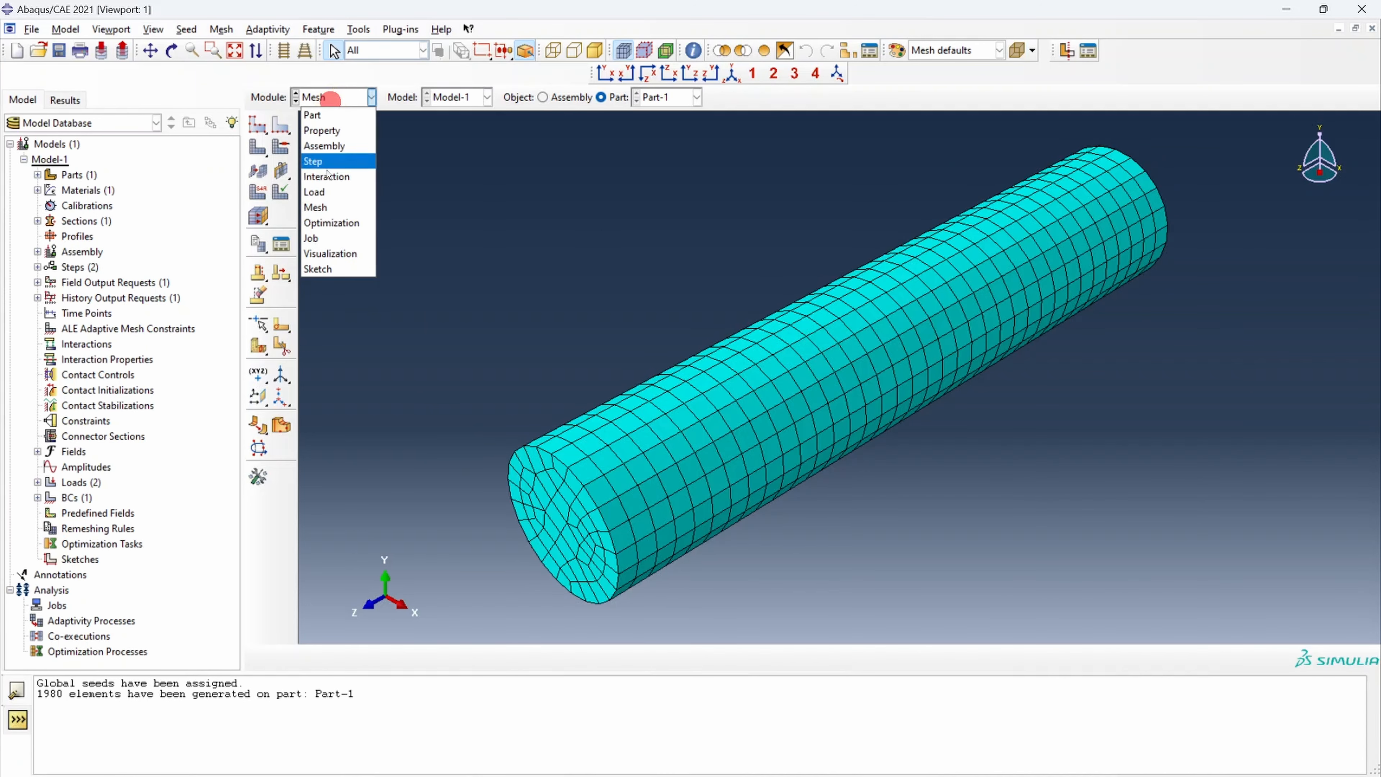
left_click(324, 238)
left_click(259, 124)
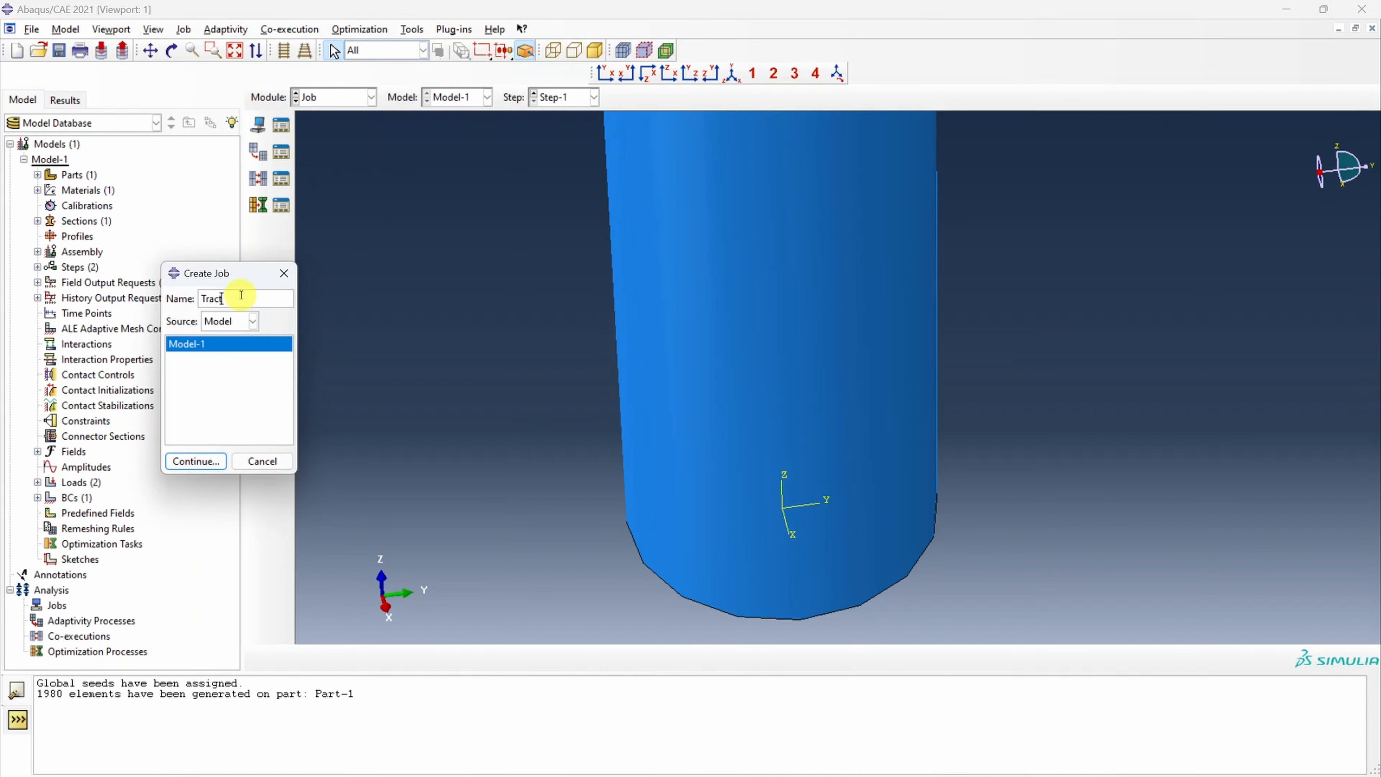
left_click(195, 460)
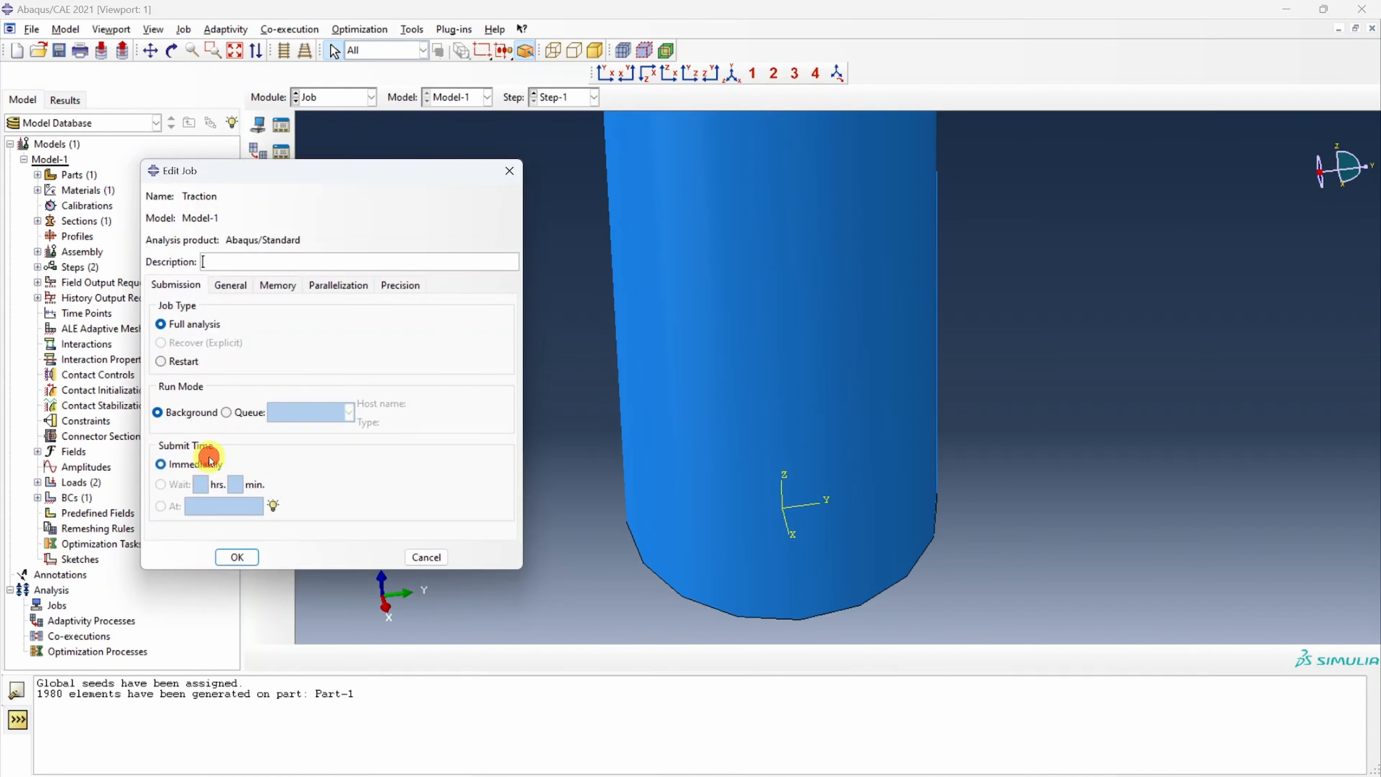
left_click(239, 554)
Step: Submit the Traction job for analysis
left_click(24, 606)
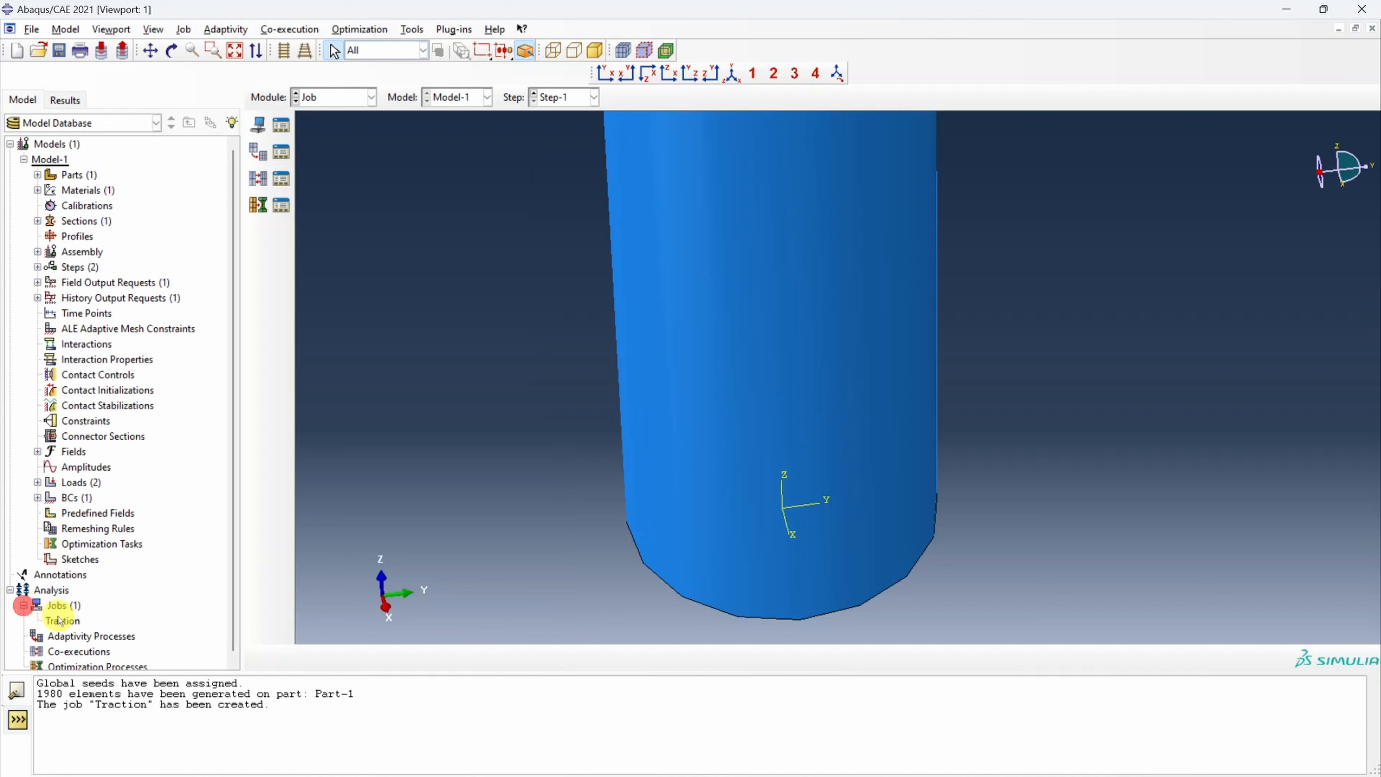
right_click(59, 620)
left_click(114, 673)
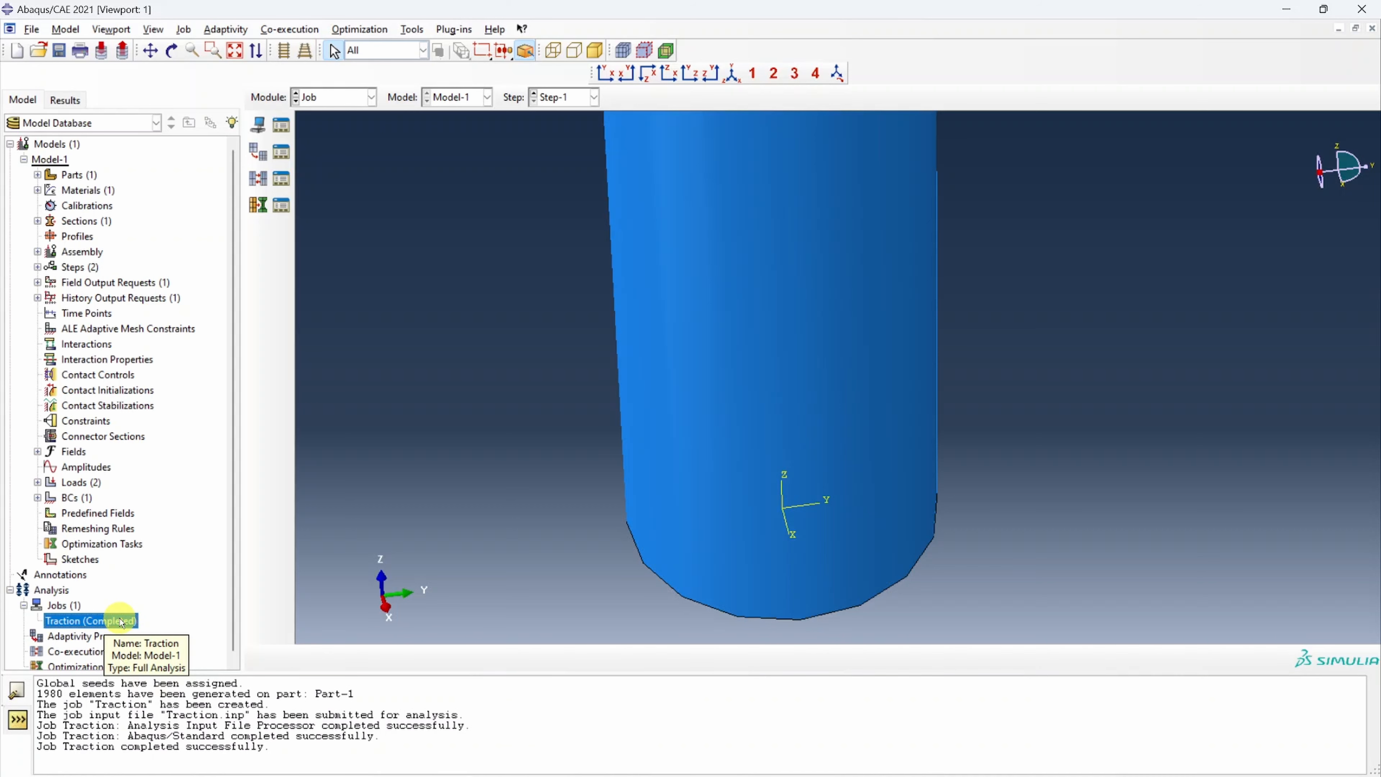
Step: Open the Traction job's results and plot contours of displacement magnitude U on the deformed cylinder
right_click(120, 623)
left_click(144, 731)
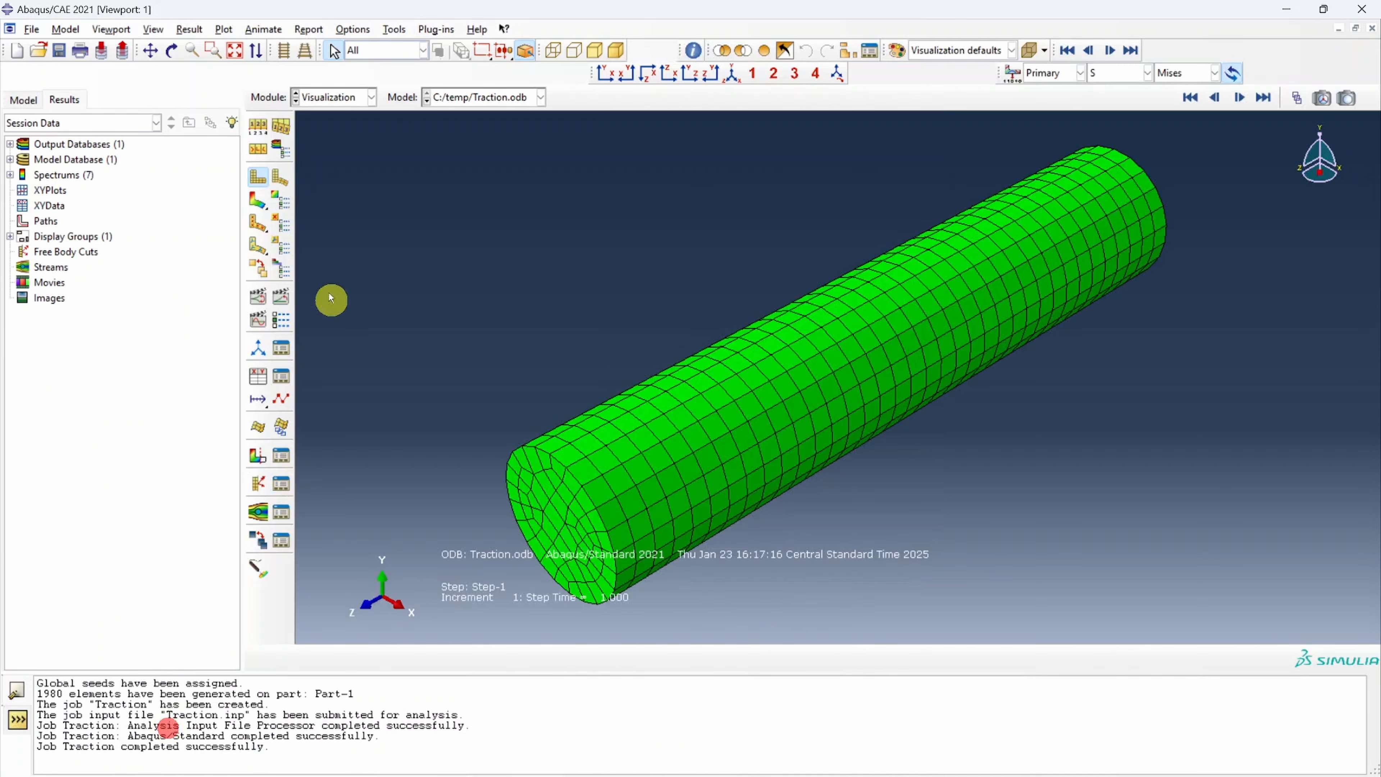
left_click(256, 203)
left_click(1119, 73)
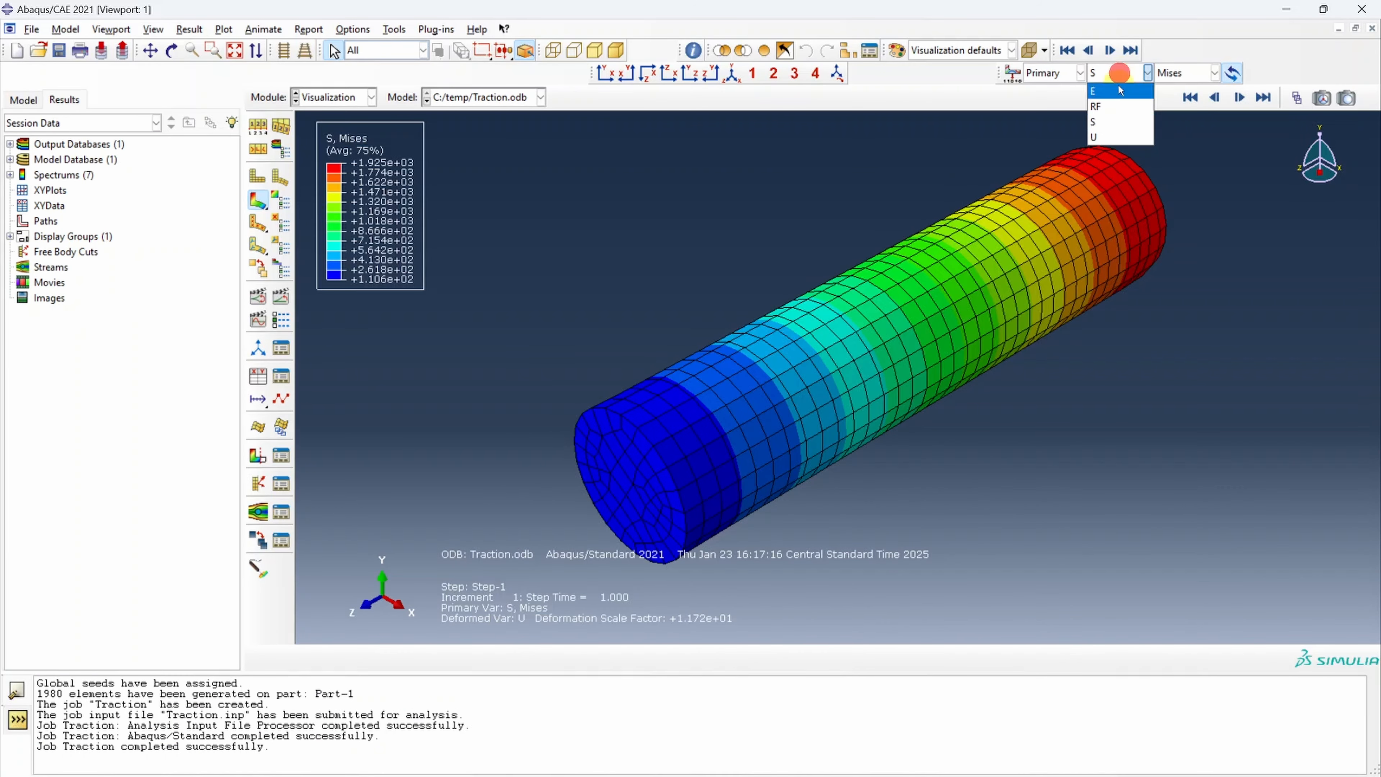
left_click(1108, 134)
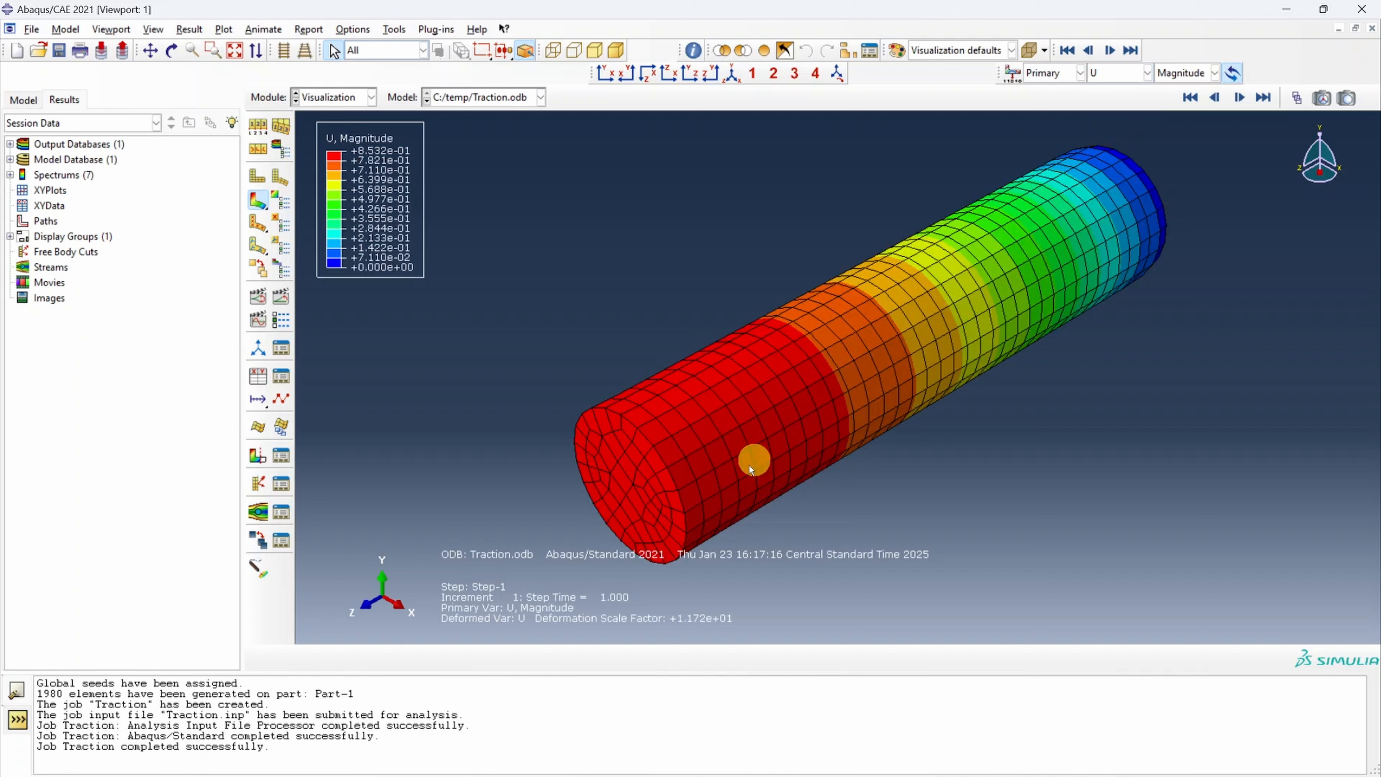
left_click_drag(657, 498, 882, 300, "ctrl+alt")
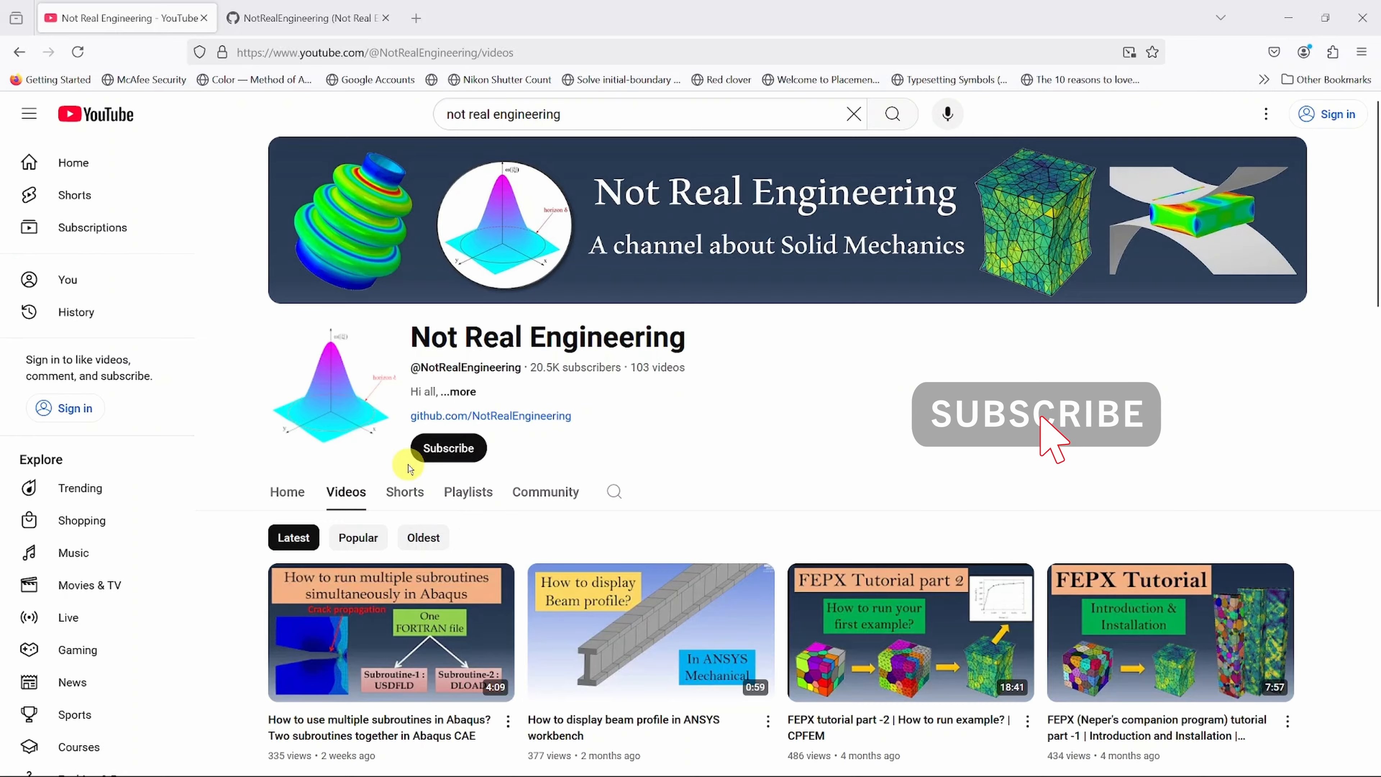
Step: In the web browser, look through the Not Real Engineering channel's videos and playlists on YouTube and open the ANSYS tutorials playlist
scroll(598, 571, "down", 10)
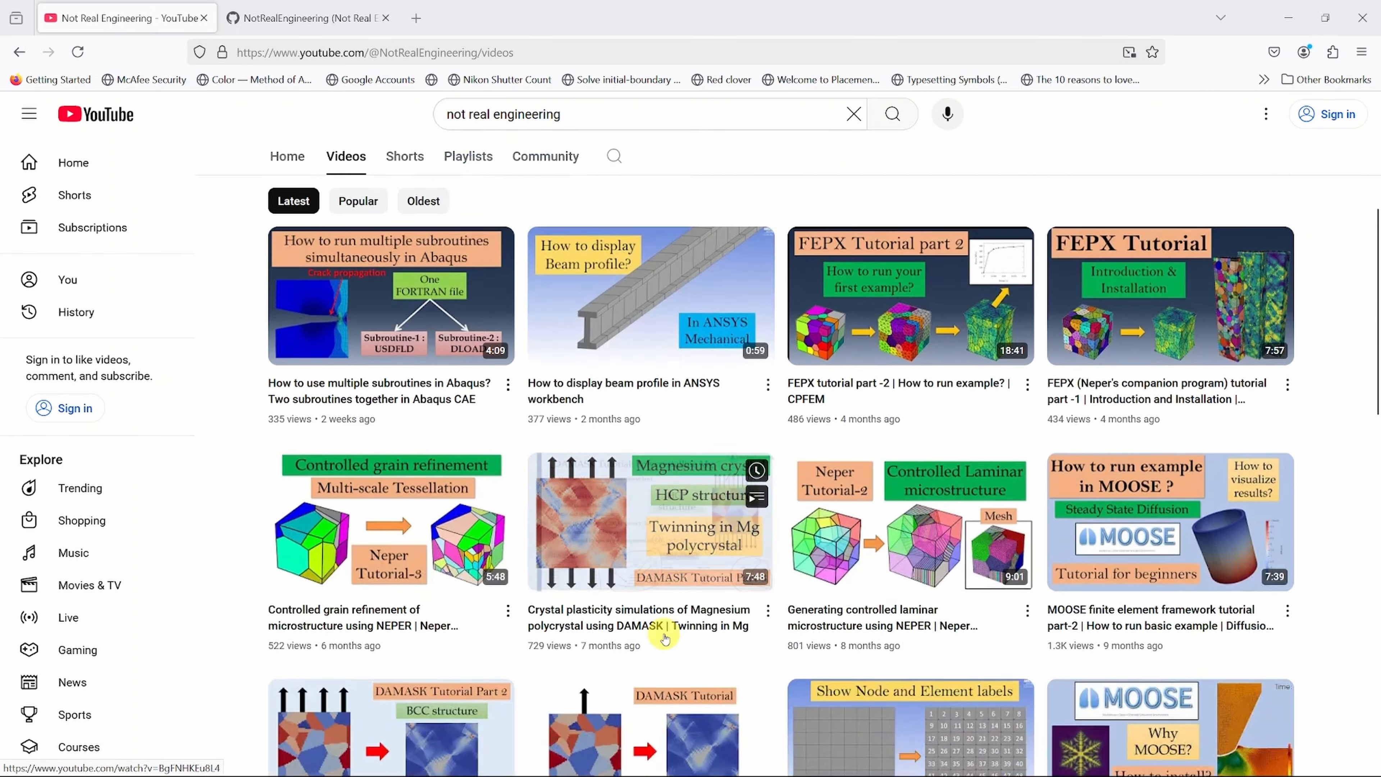
scroll(664, 639, "down", 5)
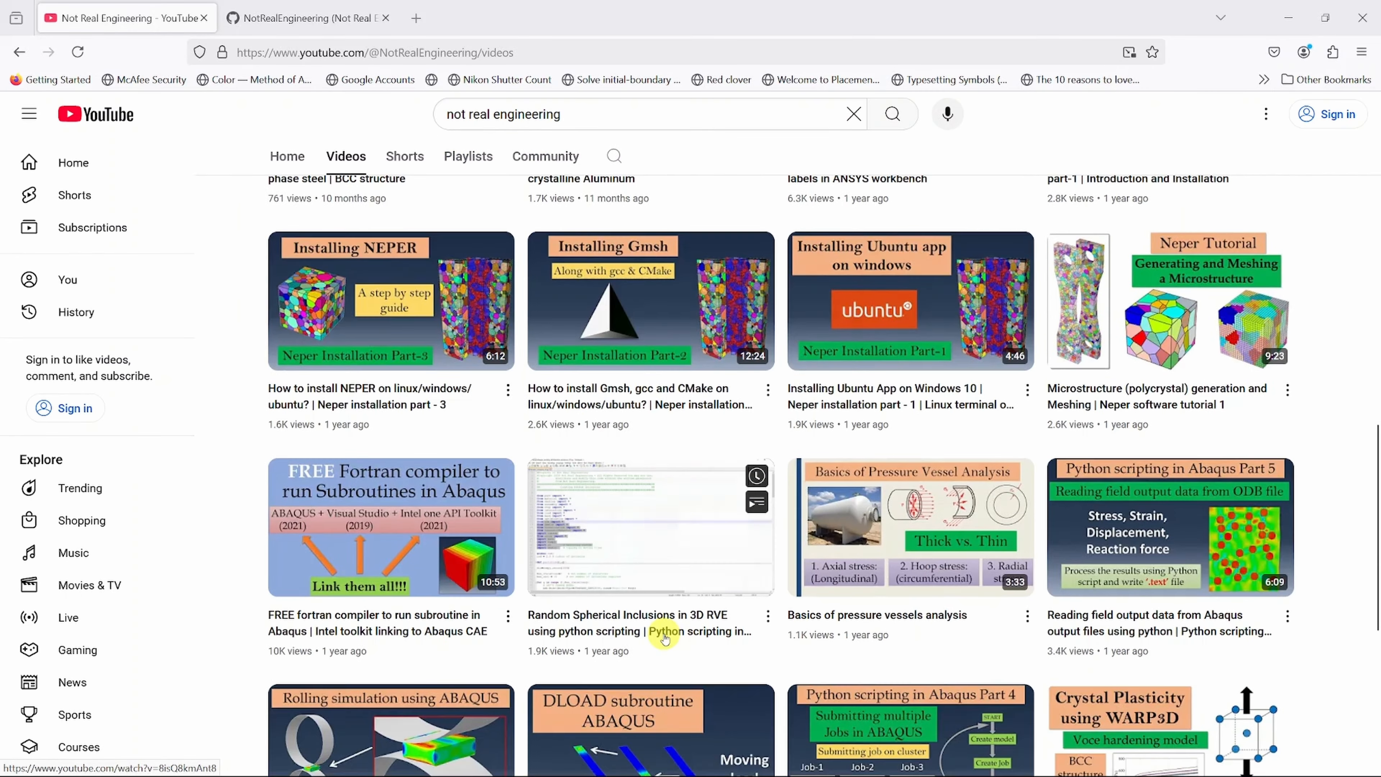
scroll(663, 635, "up", 5)
scroll(647, 601, "up", 5)
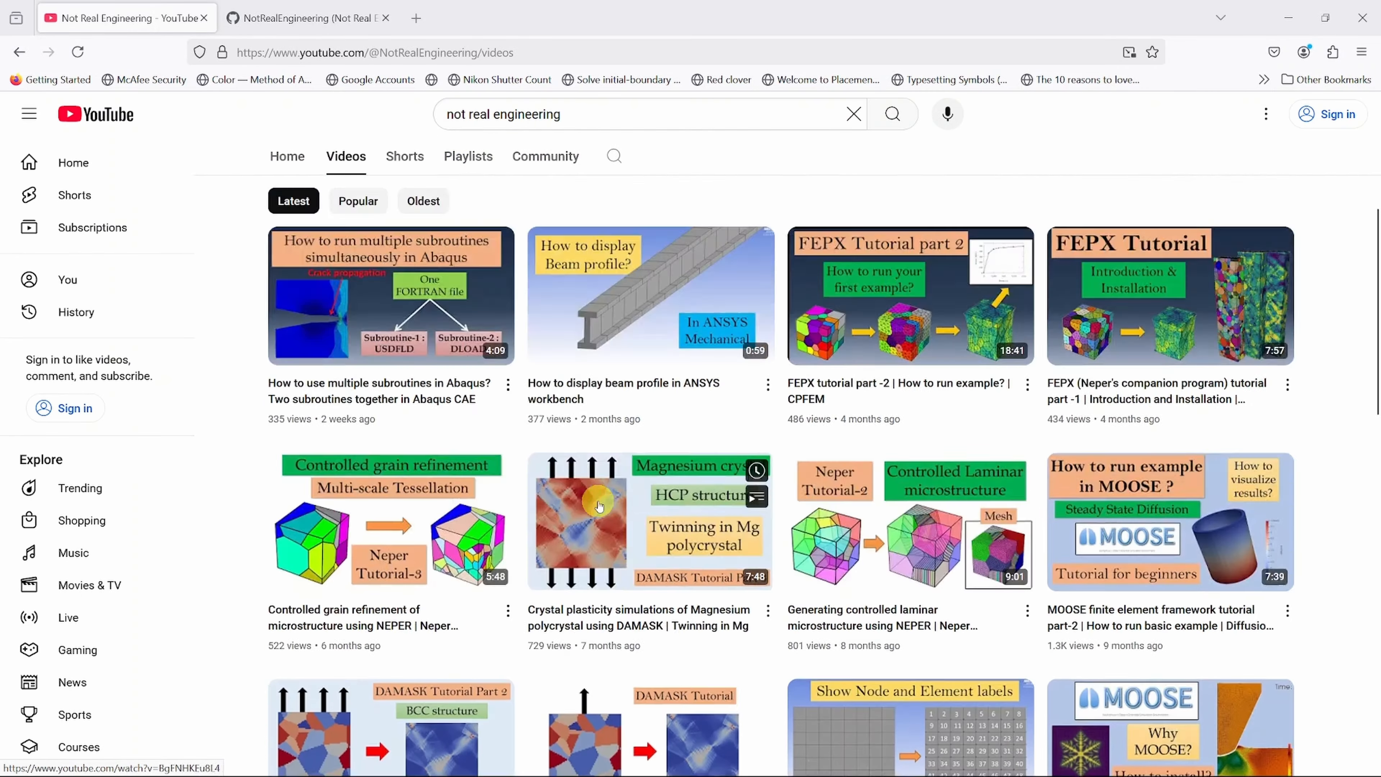
left_click(468, 158)
scroll(731, 531, "down", 5)
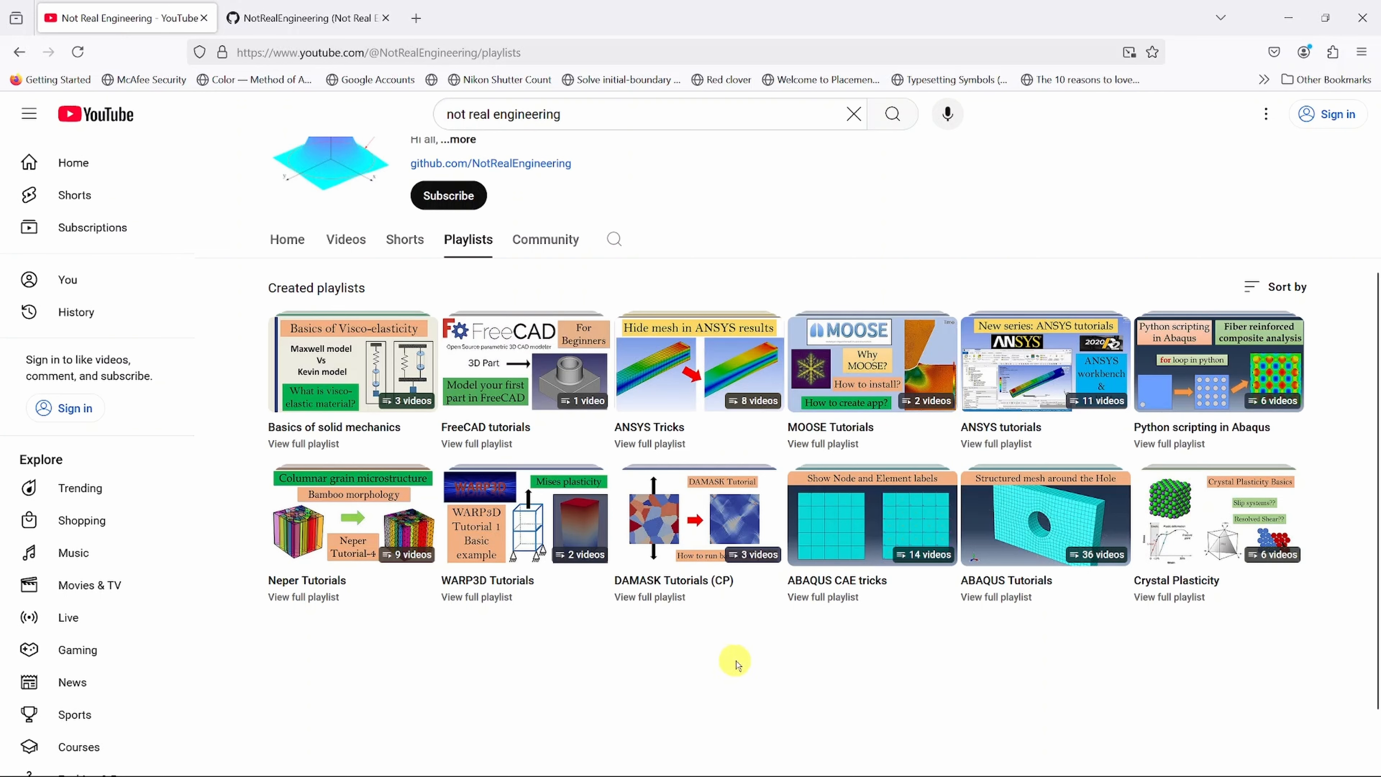
left_click(1005, 444)
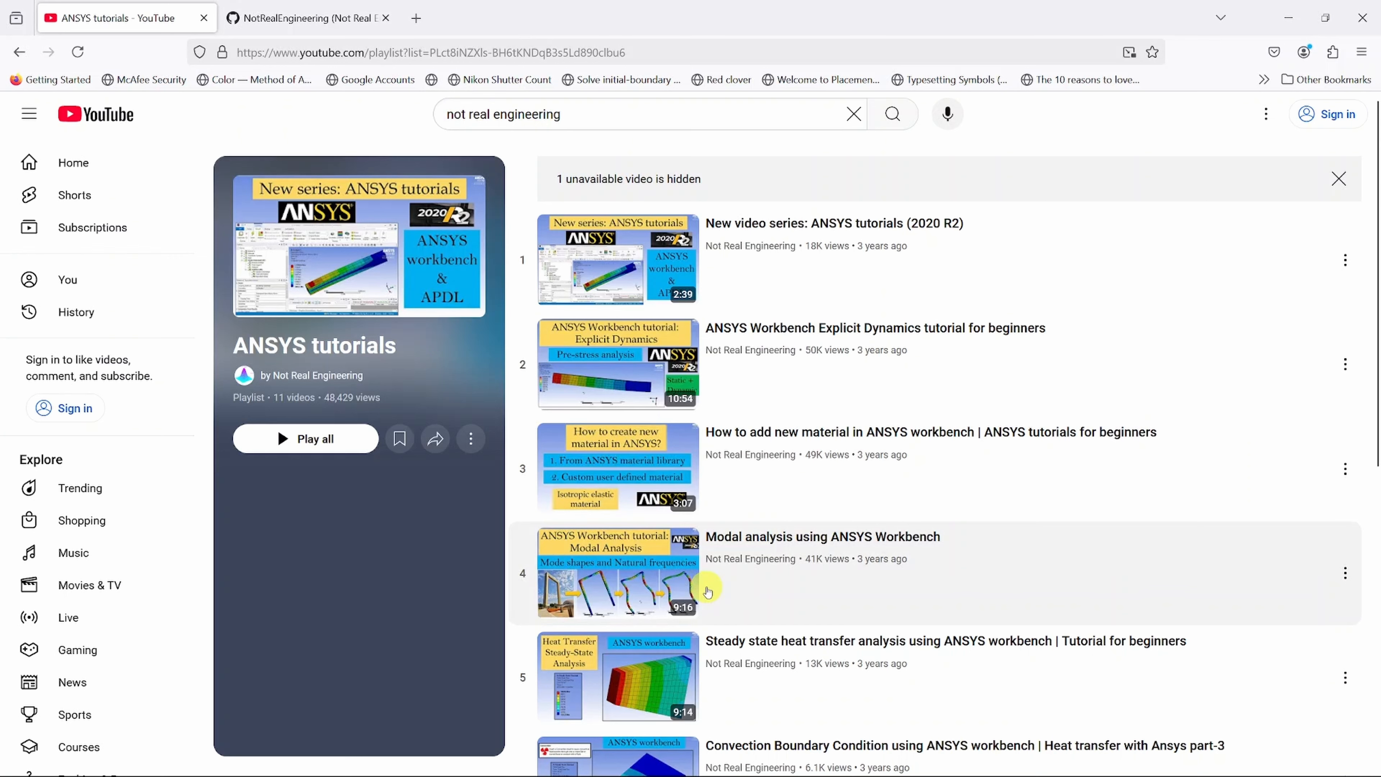
Step: Look through the list of NotRealEngineering repositories on GitHub
left_click(292, 22)
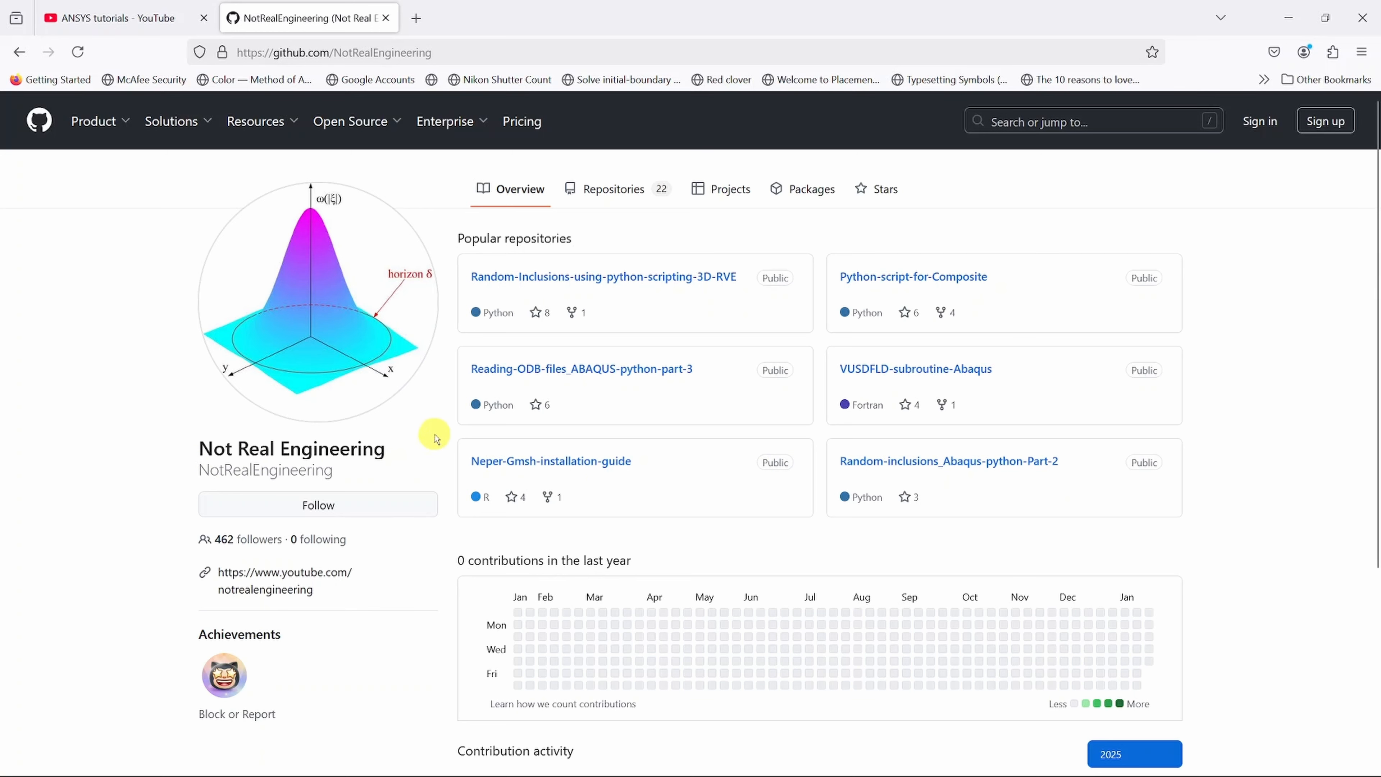
left_click(603, 188)
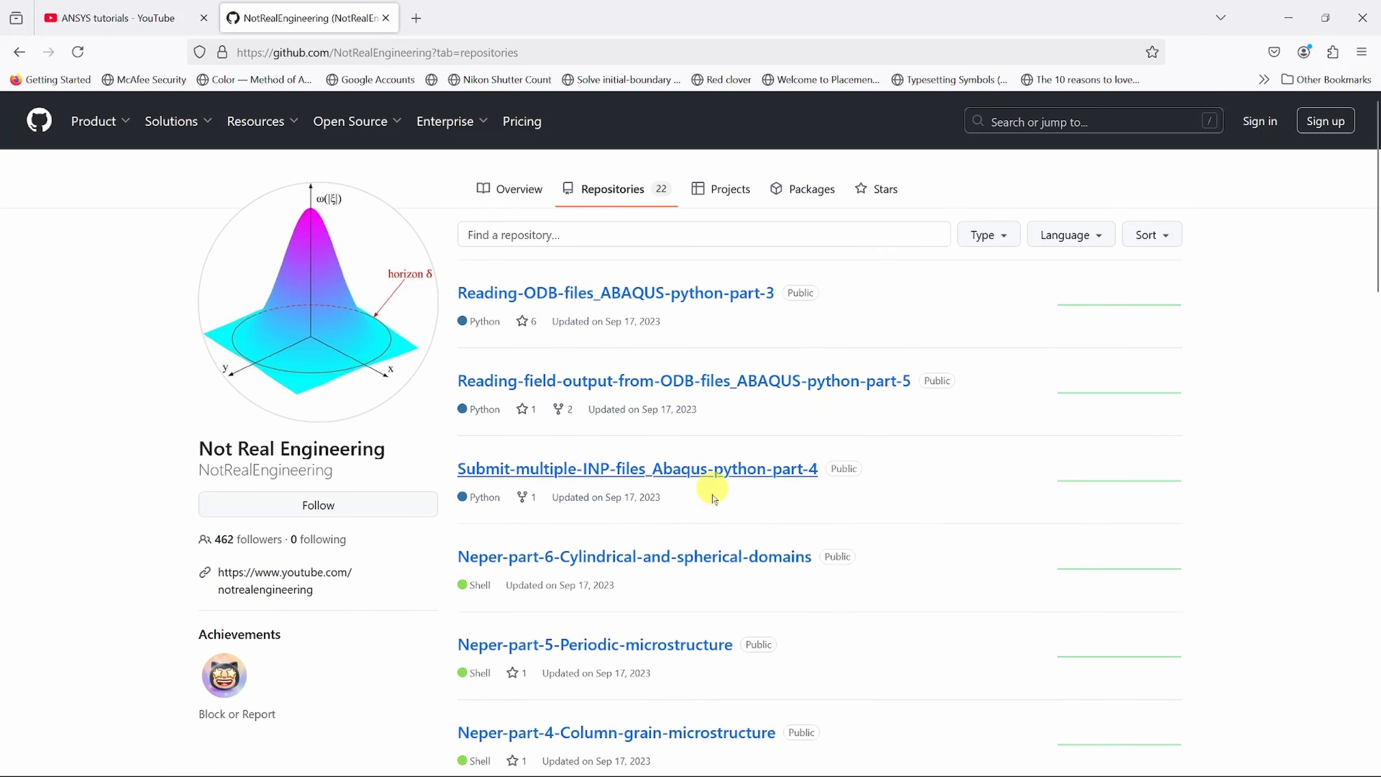
scroll(709, 503, "down", 5)
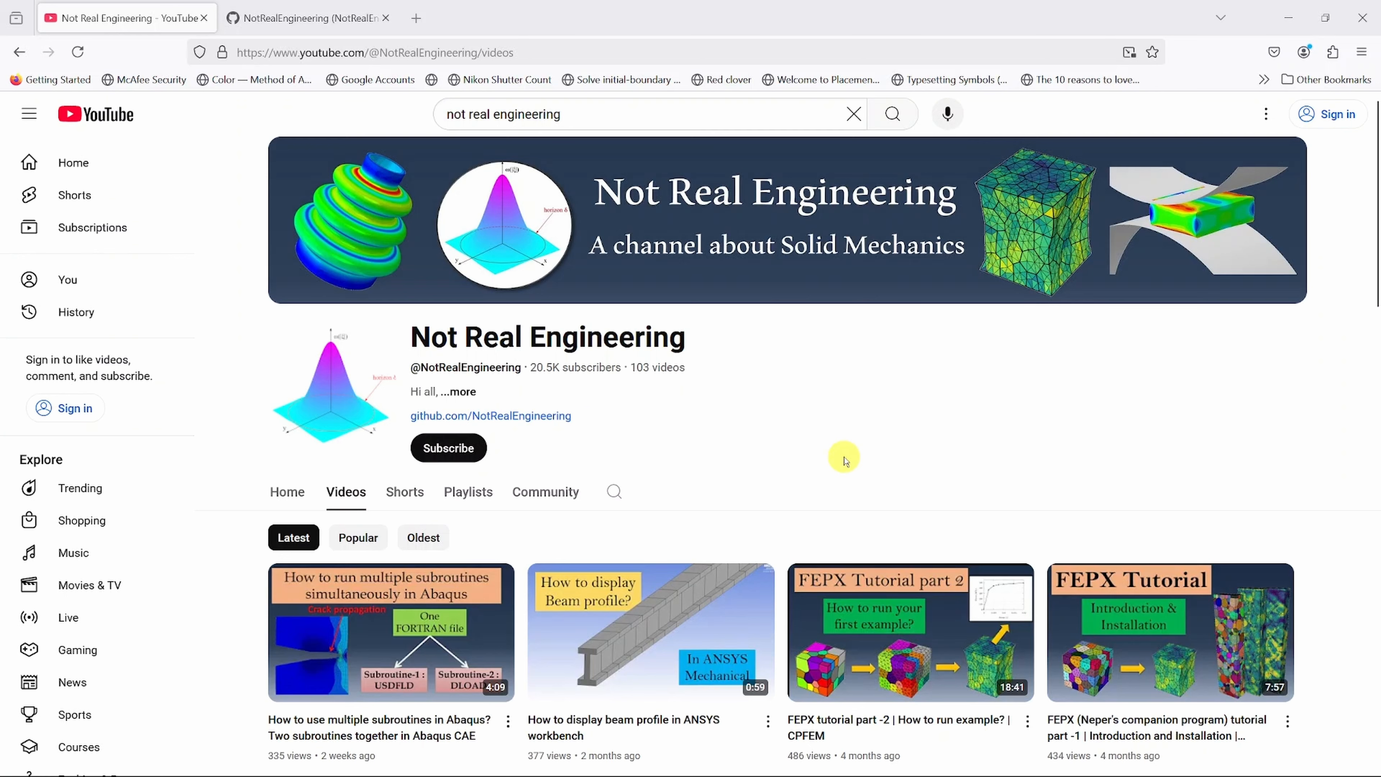